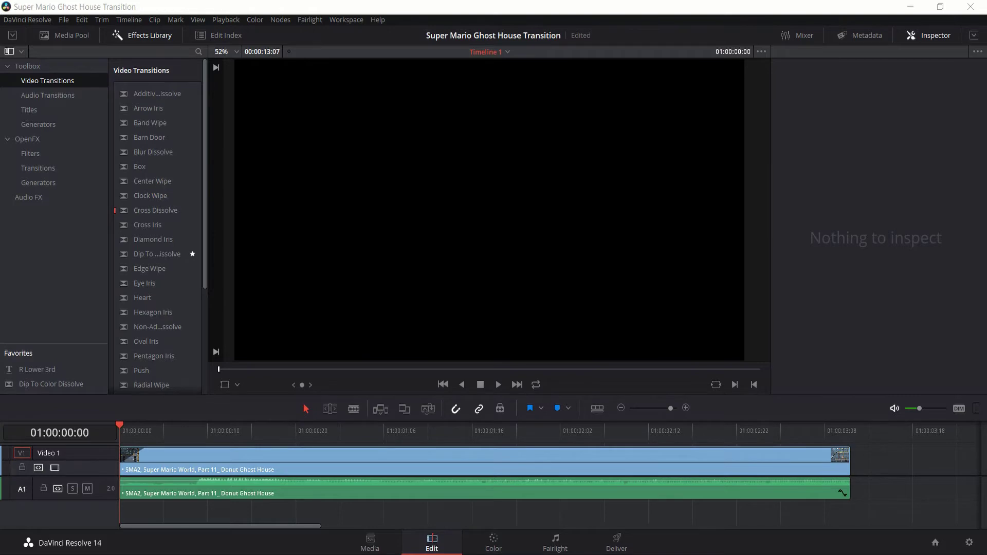
# Preview the Mario ghost-house clip, mute the timeline audio, and step through frames near 01:00:01:05
pyautogui.press('space')
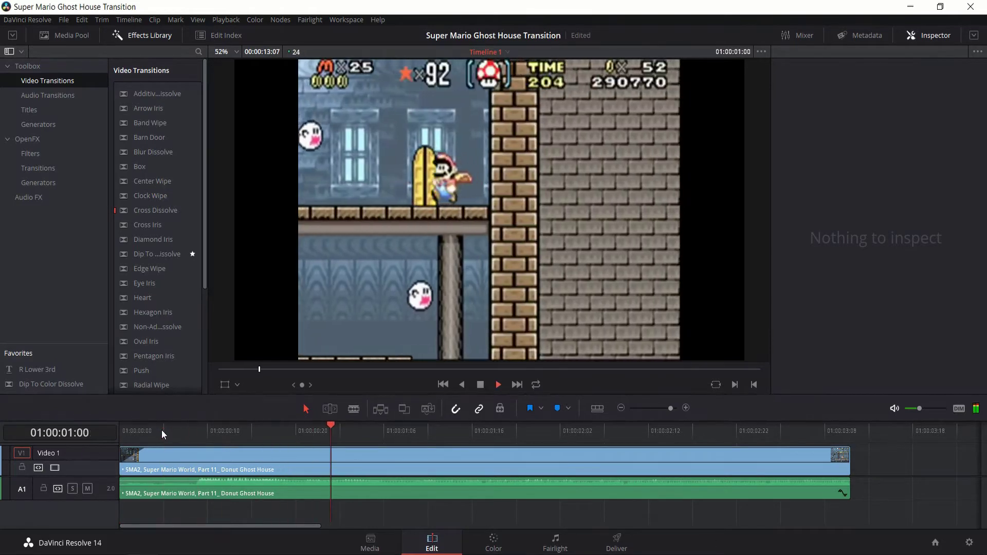
pyautogui.click(894, 408)
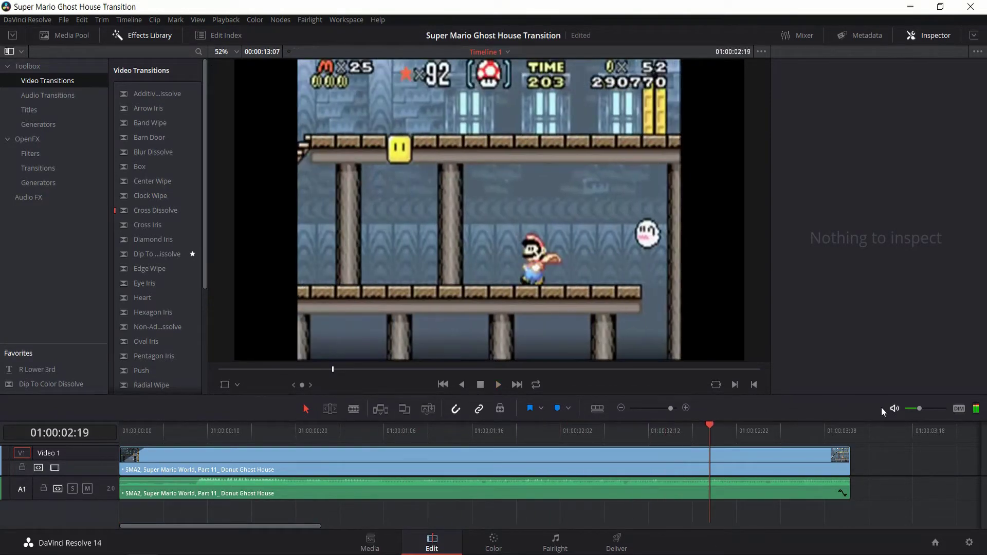
pyautogui.click(369, 422)
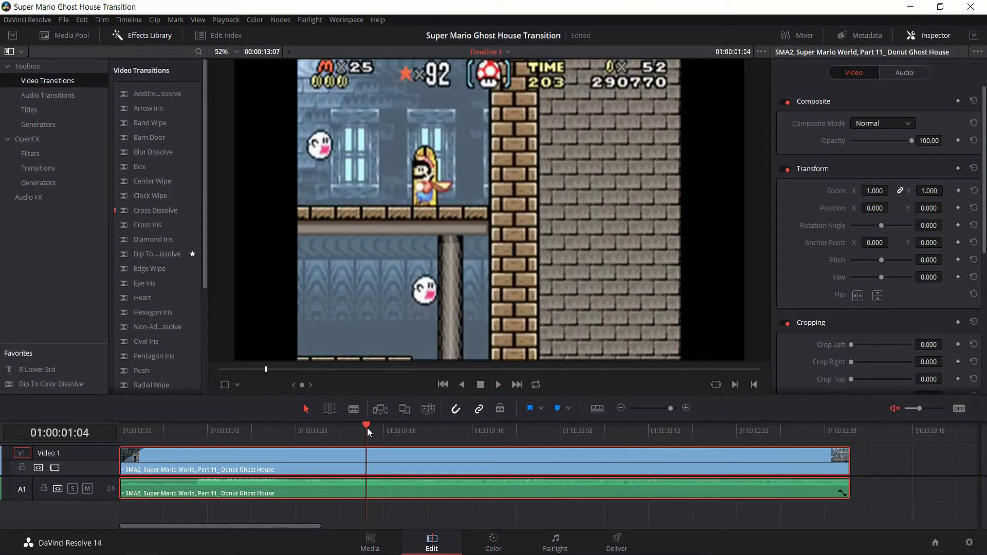
pyautogui.moveTo(371, 424); pyautogui.dragTo(652, 429)
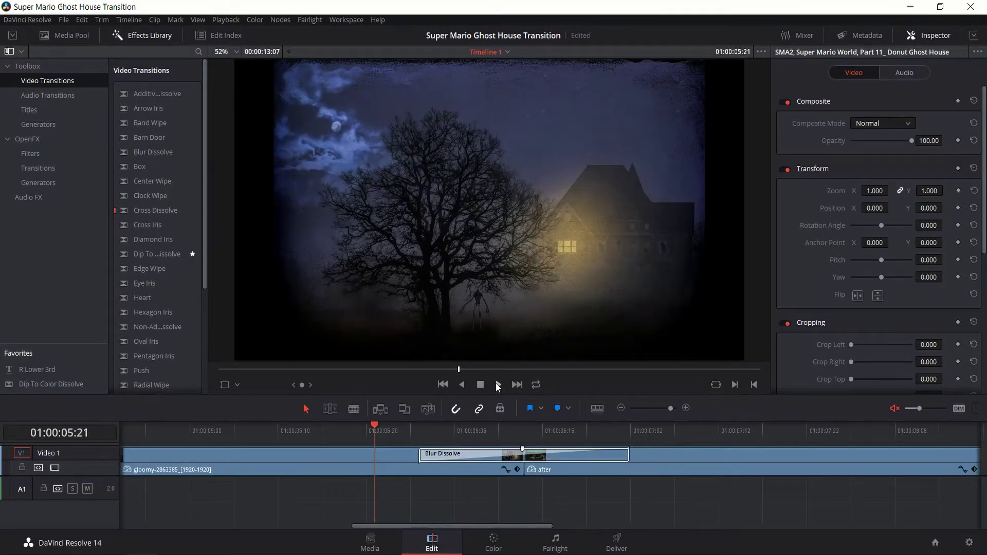
# Play and scrub through the Blur Dissolve example between the gloomy and after clips
pyautogui.click(497, 385)
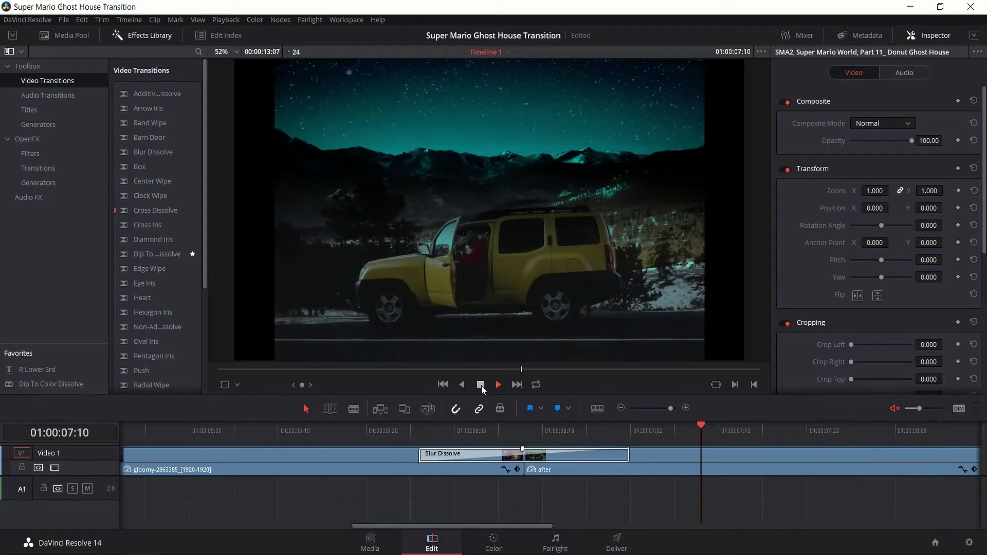
pyautogui.click(481, 385)
pyautogui.moveTo(420, 434); pyautogui.dragTo(577, 424)
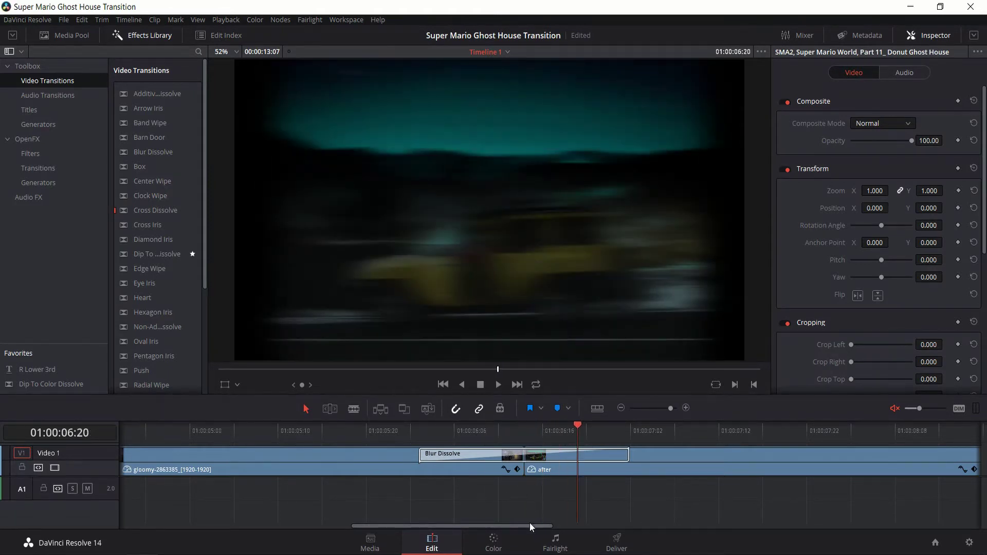
# Scroll the timeline right to the alternating clips at 01:00:10:22
pyautogui.moveTo(529, 523); pyautogui.dragTo(780, 525)
pyautogui.click(440, 507)
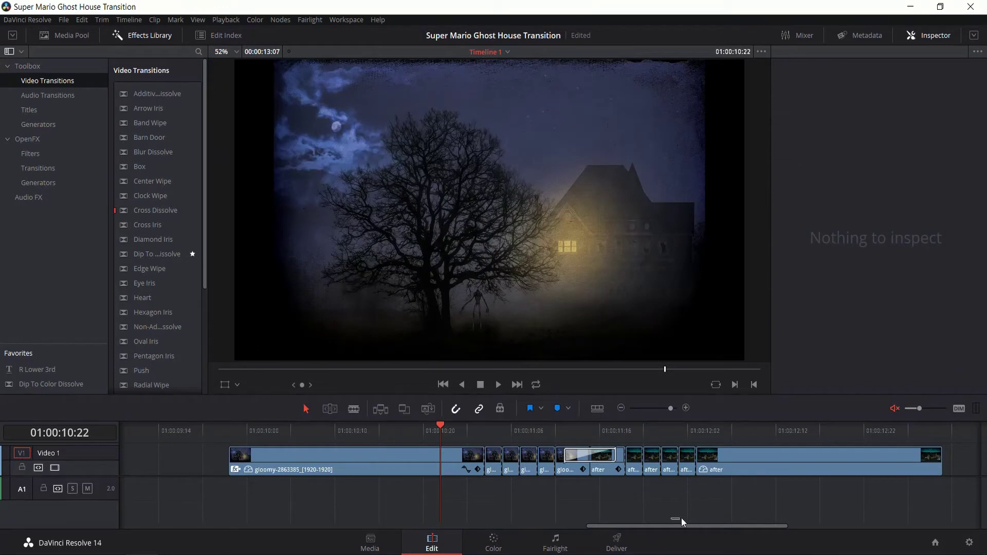
pyautogui.moveTo(681, 517); pyautogui.dragTo(838, 525)
# Place the gloomy image followed by after.jpg on Video 1 and zoom in on them
pyautogui.click(499, 385)
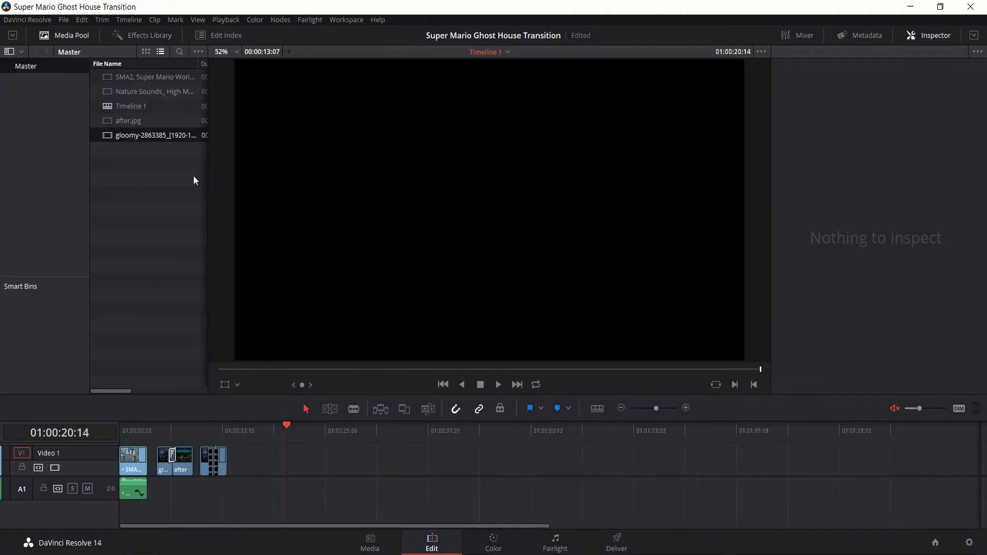
pyautogui.moveTo(162, 116); pyautogui.dragTo(415, 471)
pyautogui.moveTo(144, 137); pyautogui.dragTo(374, 467)
pyautogui.moveTo(414, 431); pyautogui.dragTo(399, 429)
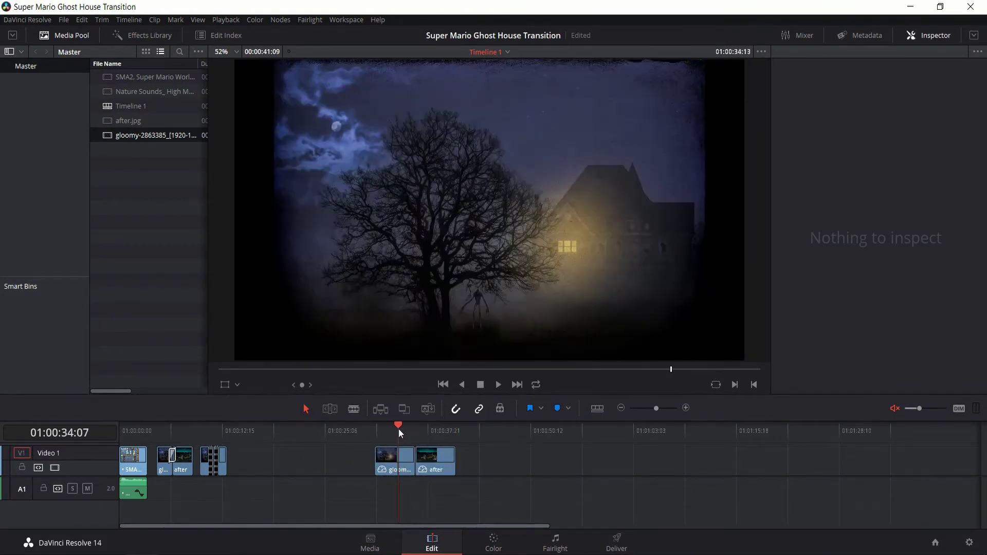
pyautogui.click(662, 409)
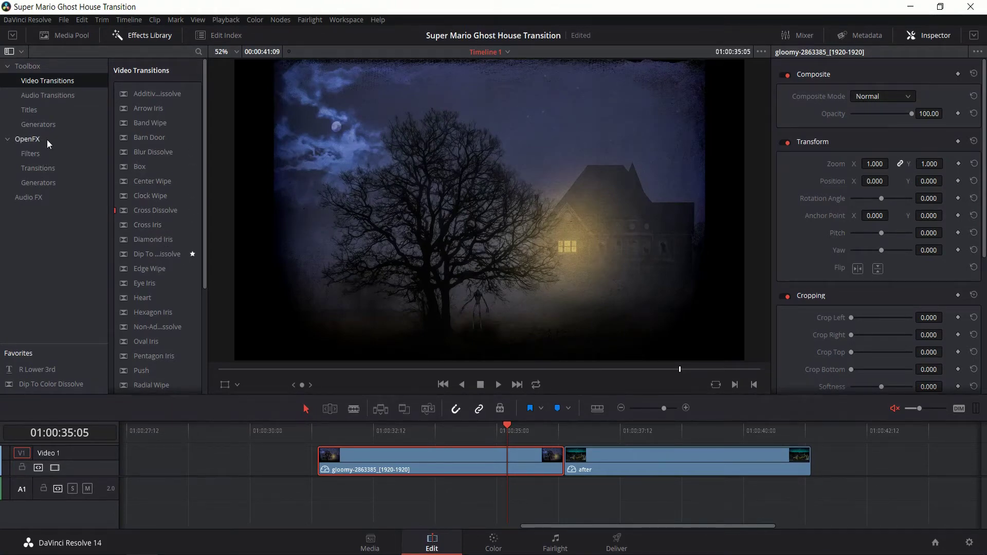
# Try Mosaic Blur from the OpenFX Filters on the gloomy clip, then undo it
pyautogui.click(56, 155)
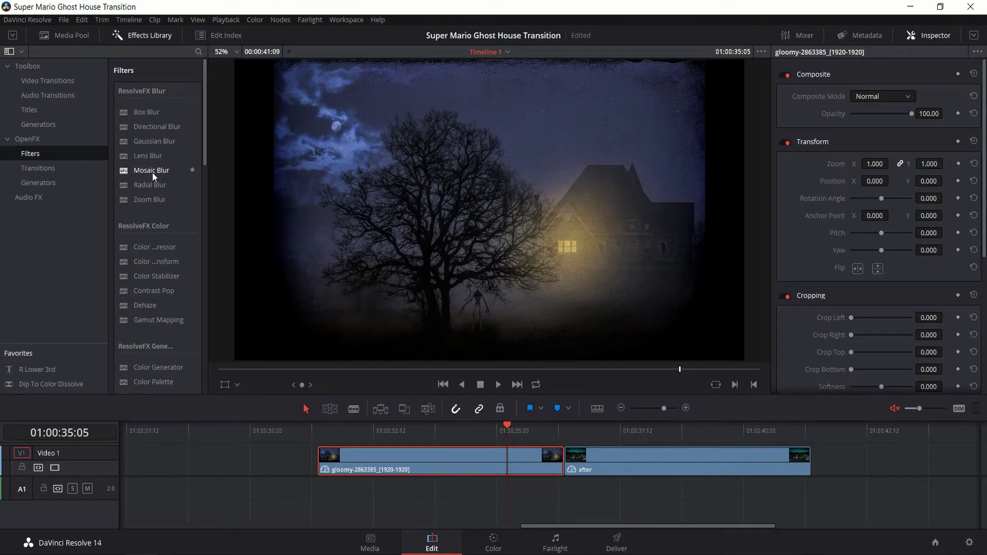
pyautogui.moveTo(153, 171); pyautogui.dragTo(508, 457)
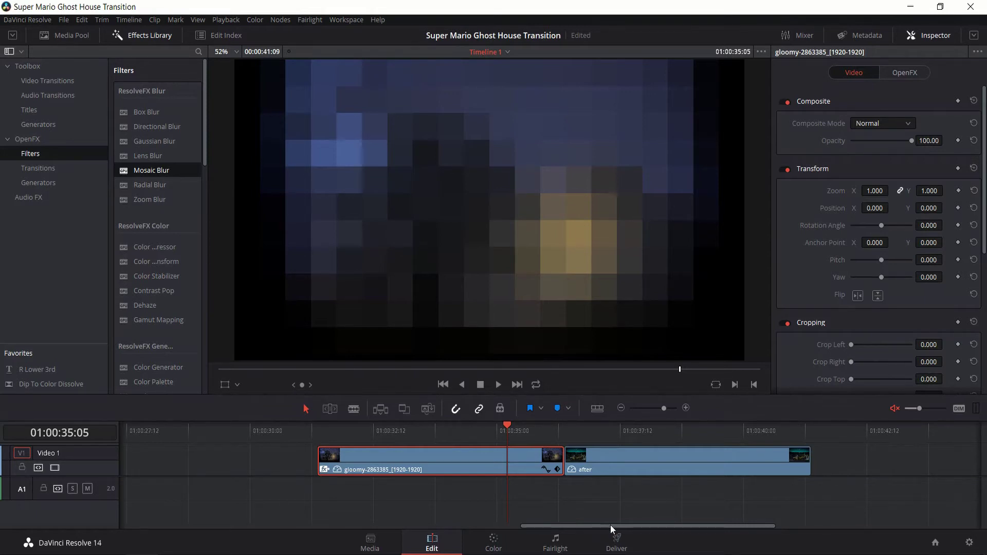
pyautogui.moveTo(609, 525); pyautogui.dragTo(622, 525)
pyautogui.scroll(2, 372, 461)
pyautogui.hotkey('ctrl', 'z')
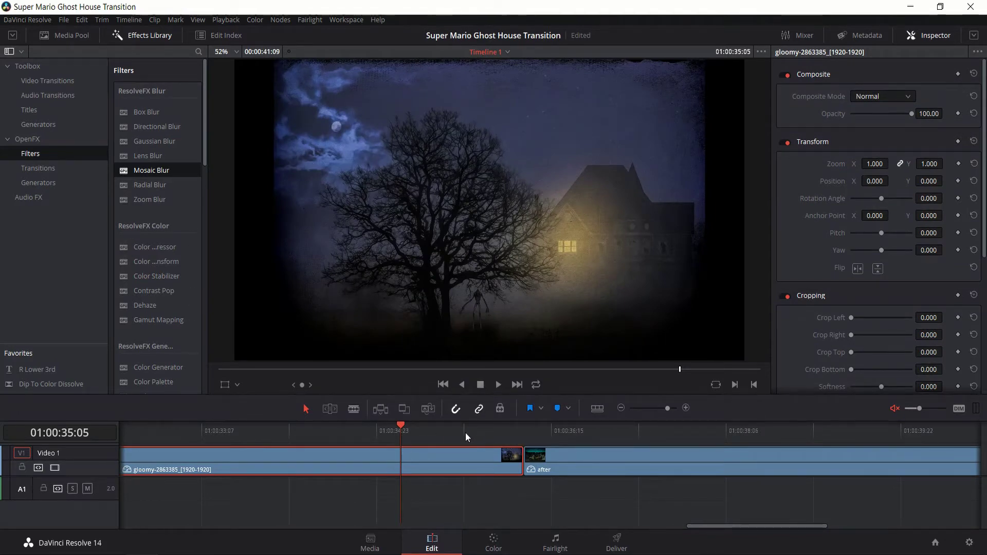
# With the Blade tool, cut the gloomy clip near its end and the after clip at 01:00:36:19
pyautogui.moveTo(497, 426); pyautogui.dragTo(520, 423)
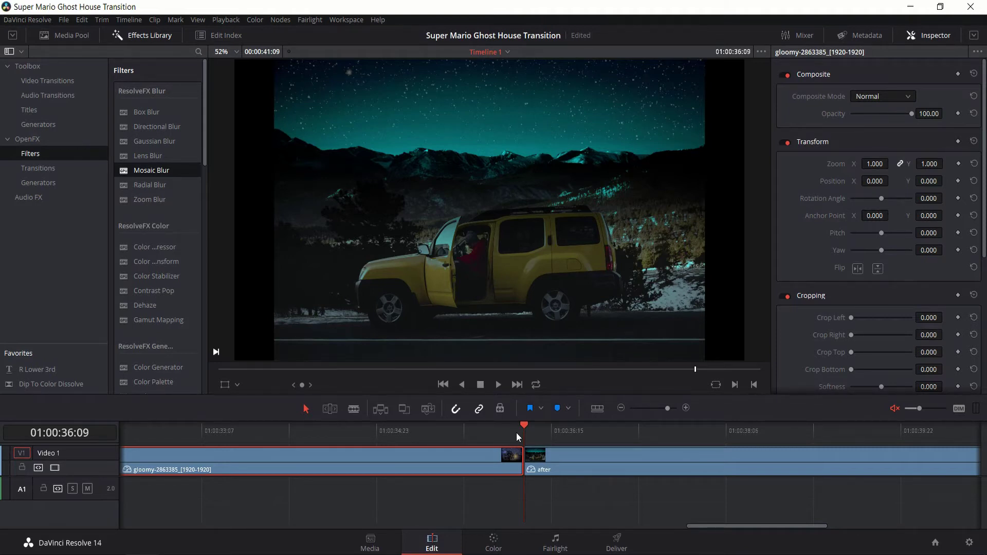
pyautogui.press('b')
pyautogui.press('Left')
pyautogui.press('Left')
pyautogui.press('Left')
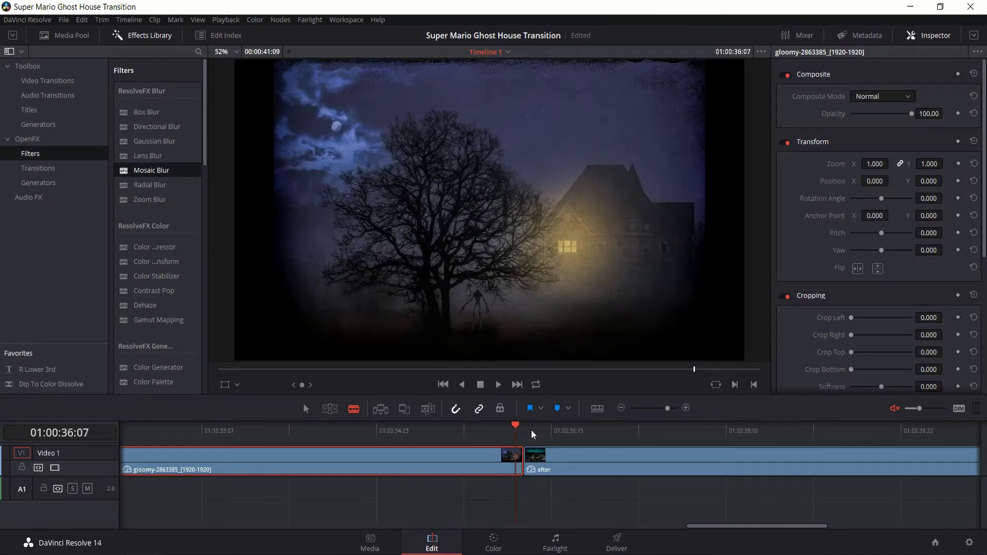
pyautogui.press('Left')
pyautogui.press('Left')
pyautogui.press('Left')
pyautogui.press('Left')
pyautogui.press('Left')
pyautogui.press('Left')
pyautogui.press('Left')
pyautogui.hotkey('ctrl', 'b')
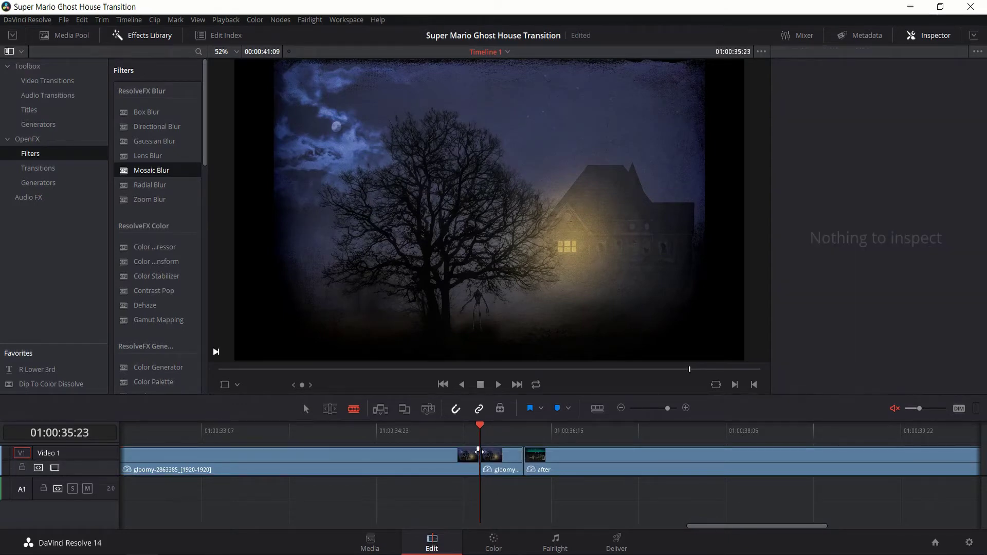
pyautogui.click(529, 432)
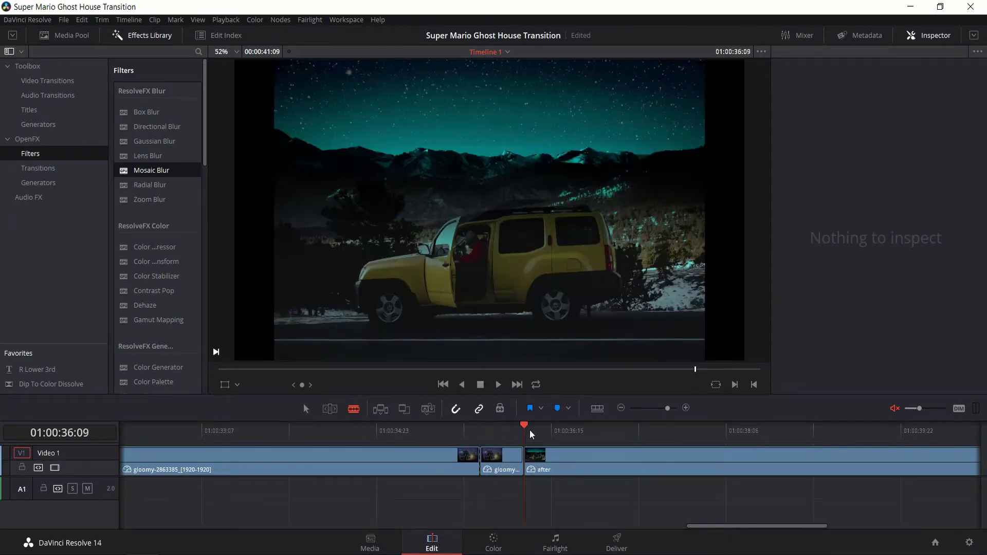
pyautogui.press('Right')
pyautogui.press('Right')
pyautogui.press('Right')
pyautogui.press('Right')
pyautogui.press('Right')
pyautogui.press('Right')
pyautogui.press('Right')
pyautogui.press('Right')
pyautogui.press('Right')
pyautogui.click(573, 457)
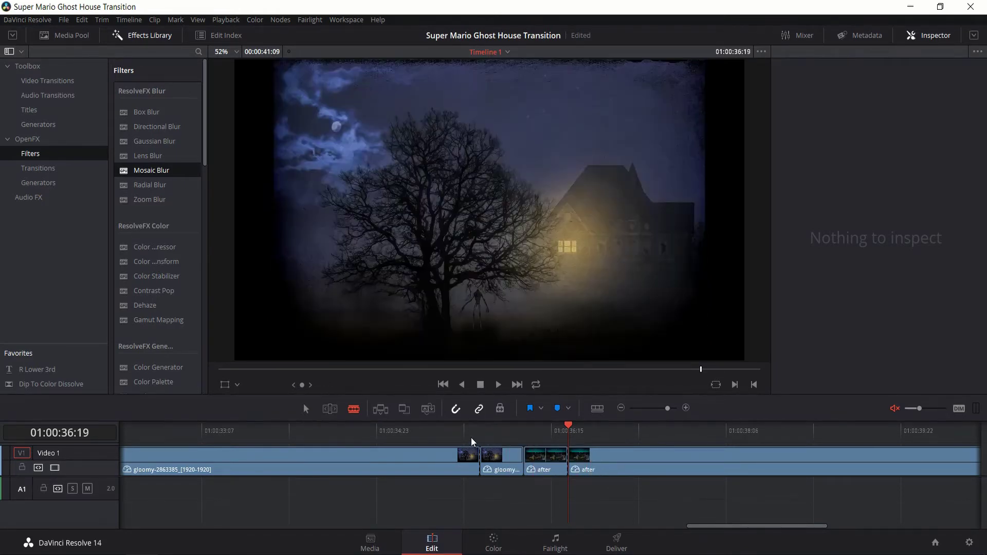
# Slice the gloomy clip's end into short pieces, cutting backward frame by frame from 01:00:35:21
pyautogui.click(479, 433)
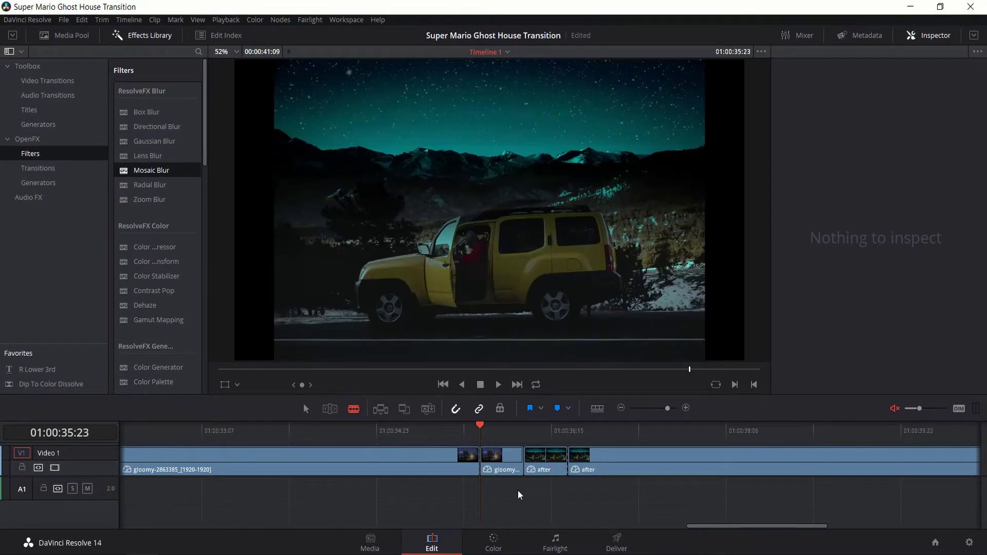
pyautogui.press('Left')
pyautogui.press('Left')
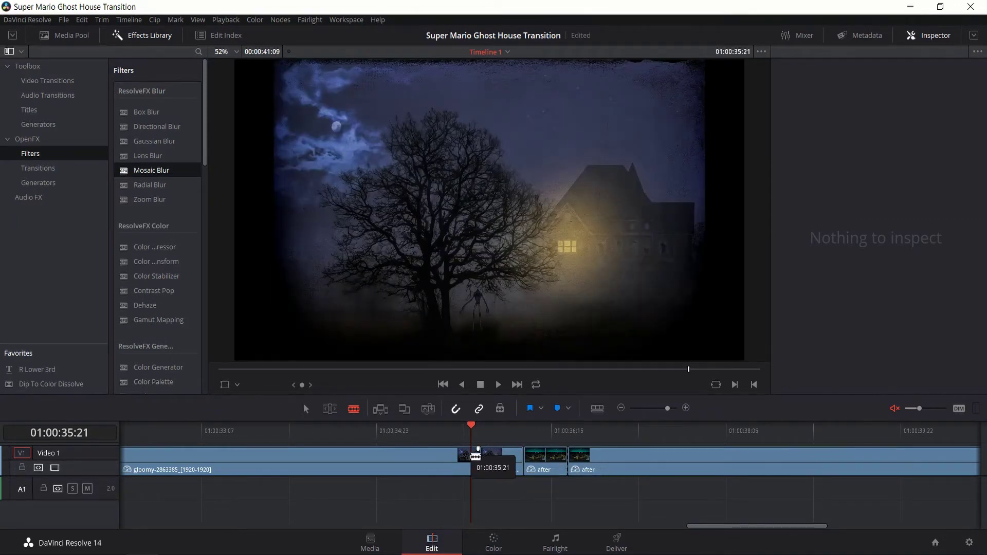
pyautogui.press('Left')
pyautogui.press('Left')
pyautogui.click(463, 465)
pyautogui.press('Left')
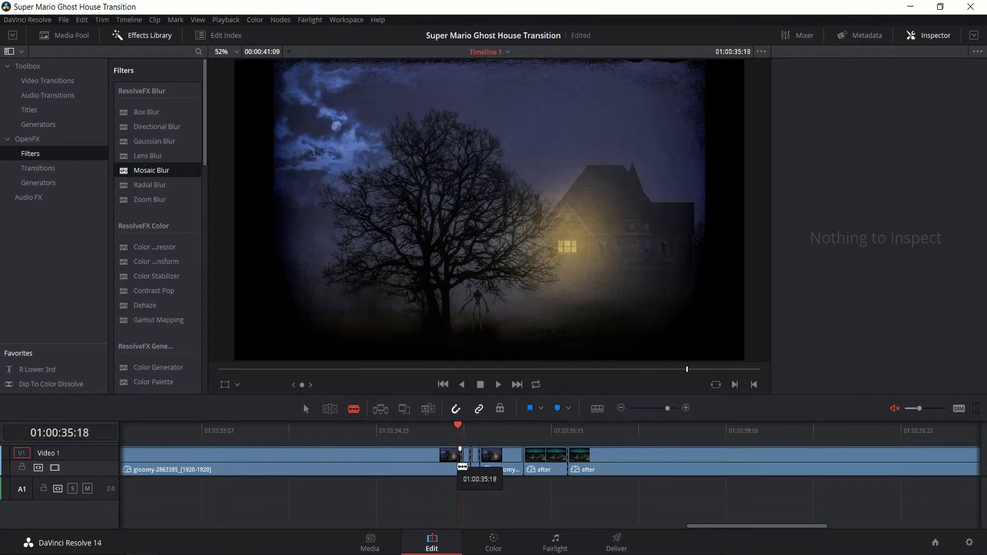
pyautogui.press('Left')
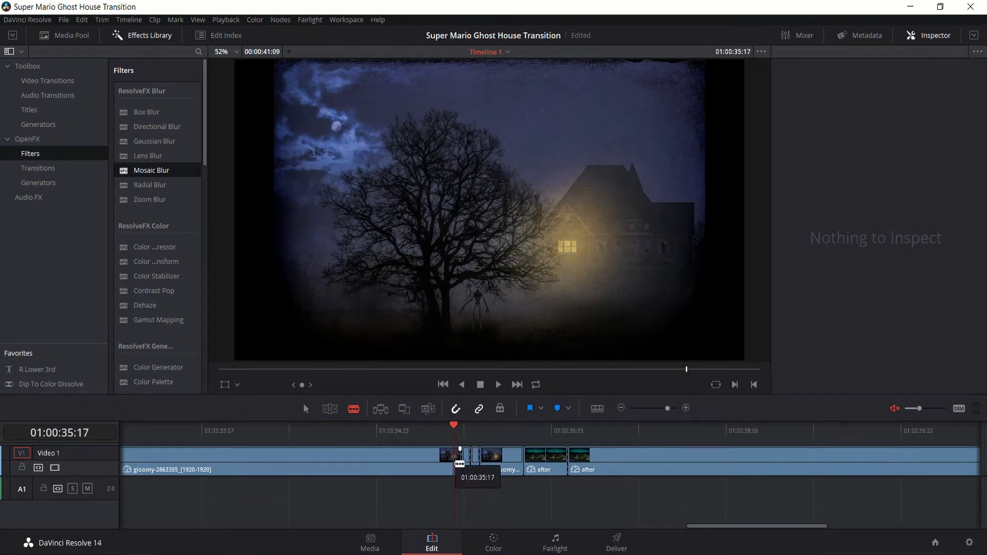
pyautogui.click(459, 463)
pyautogui.press('Left')
pyautogui.press('Left')
pyautogui.click(451, 463)
pyautogui.press('Left')
pyautogui.click(445, 463)
pyautogui.press('Left')
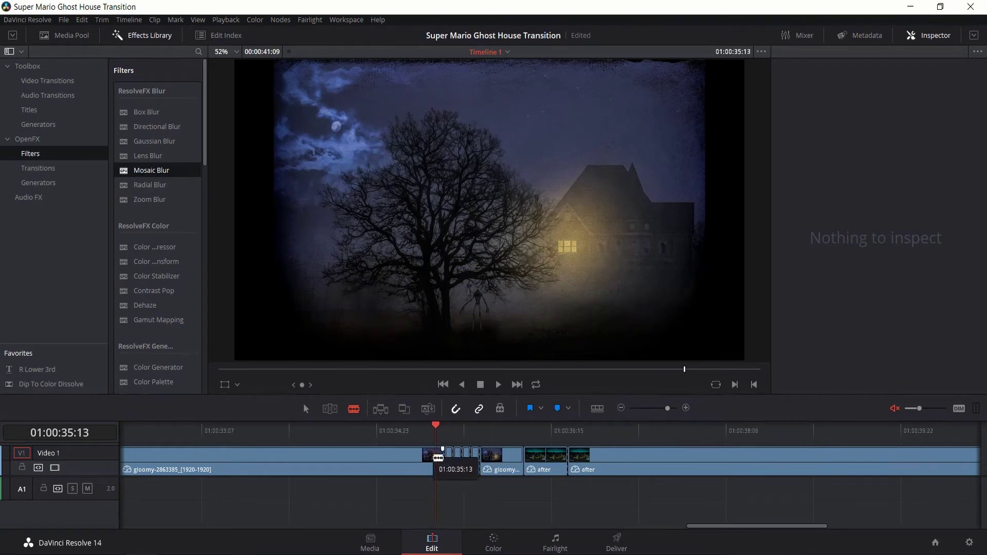
pyautogui.click(438, 463)
pyautogui.press('Left')
pyautogui.press('Left')
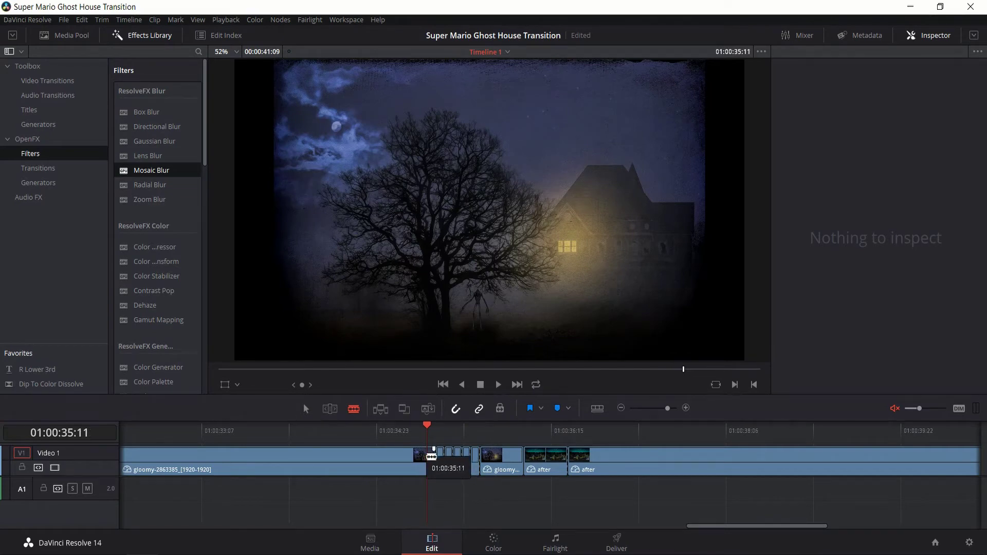
pyautogui.click(431, 458)
# Slice the after clip's start every two frames, through 01:00:36:23, 01:00:37:01, 01:00:37:03 and 01:00:37:07
pyautogui.click(569, 432)
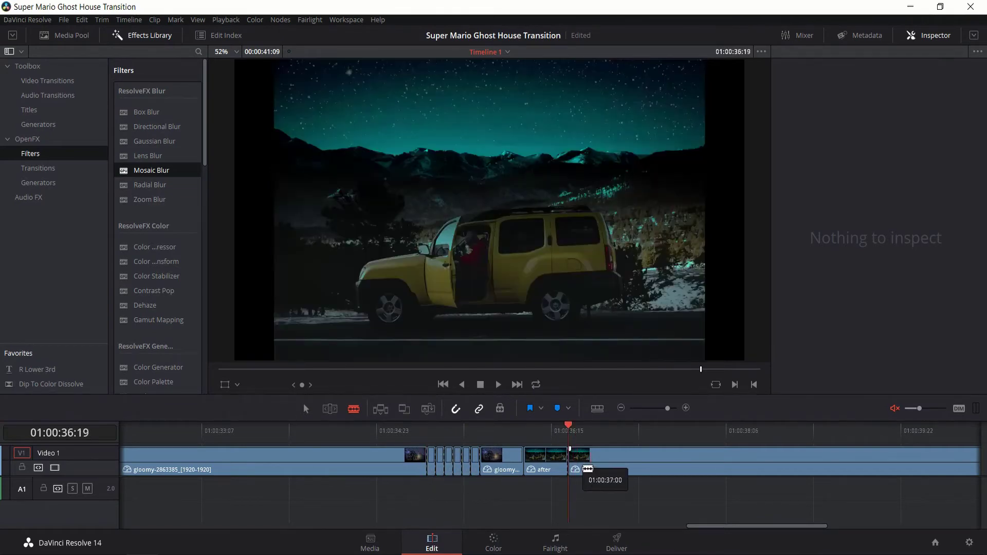
pyautogui.press('Right')
pyautogui.press('Right')
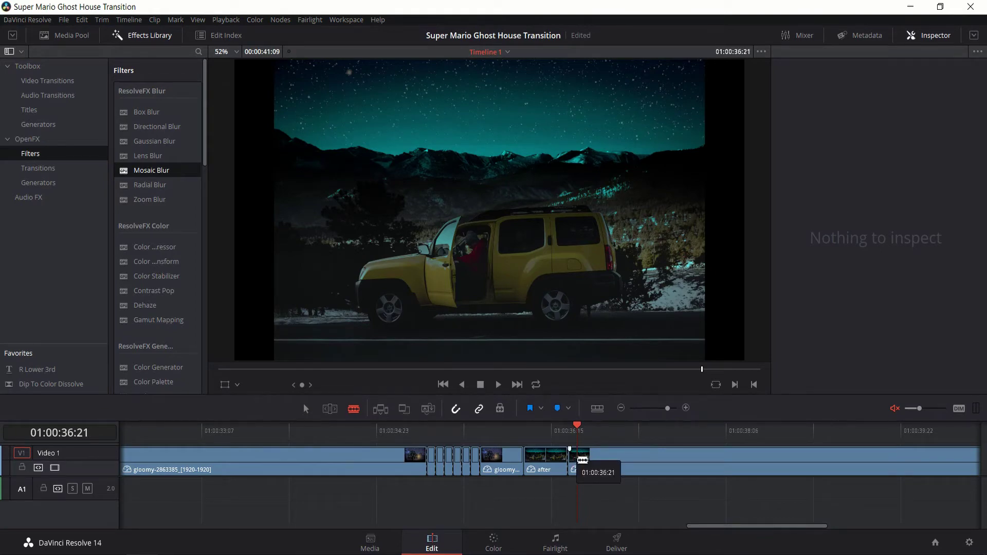
pyautogui.click(578, 457)
pyautogui.press('Right')
pyautogui.press('Right')
pyautogui.click(586, 458)
pyautogui.press('Right')
pyautogui.press('Right')
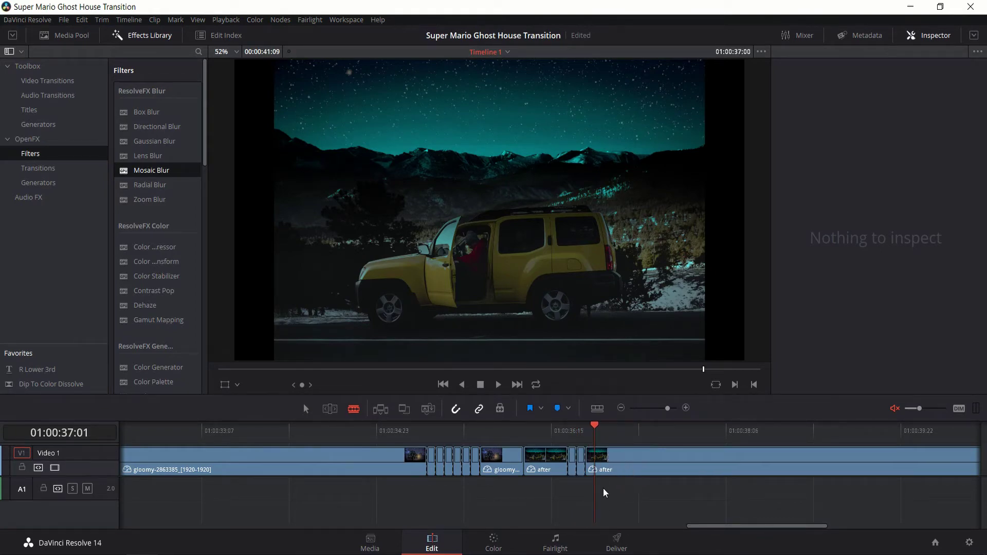
pyautogui.click(596, 459)
pyautogui.press('Right')
pyautogui.press('Right')
pyautogui.click(603, 457)
pyautogui.press('Right')
pyautogui.press('Right')
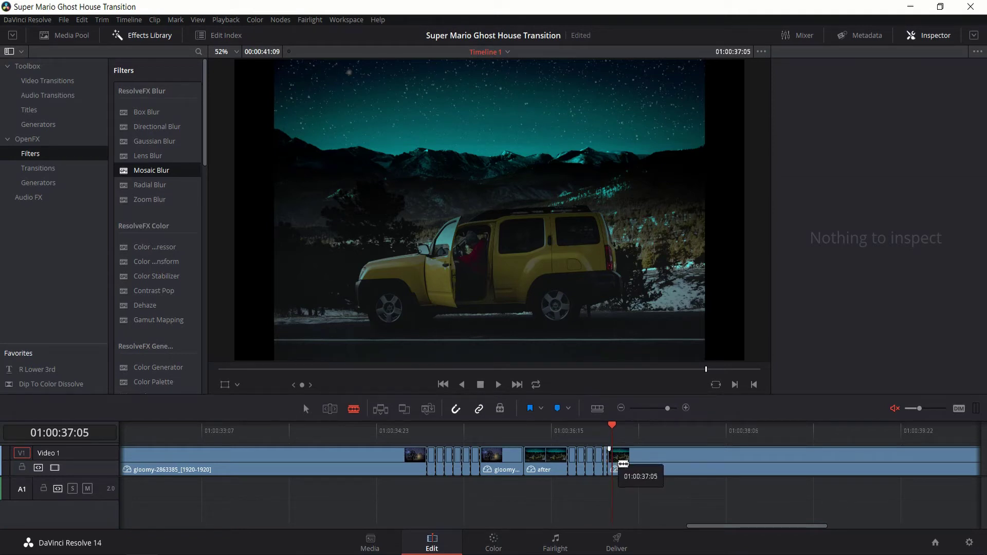
pyautogui.press('Right')
pyautogui.press('Right')
pyautogui.click(621, 457)
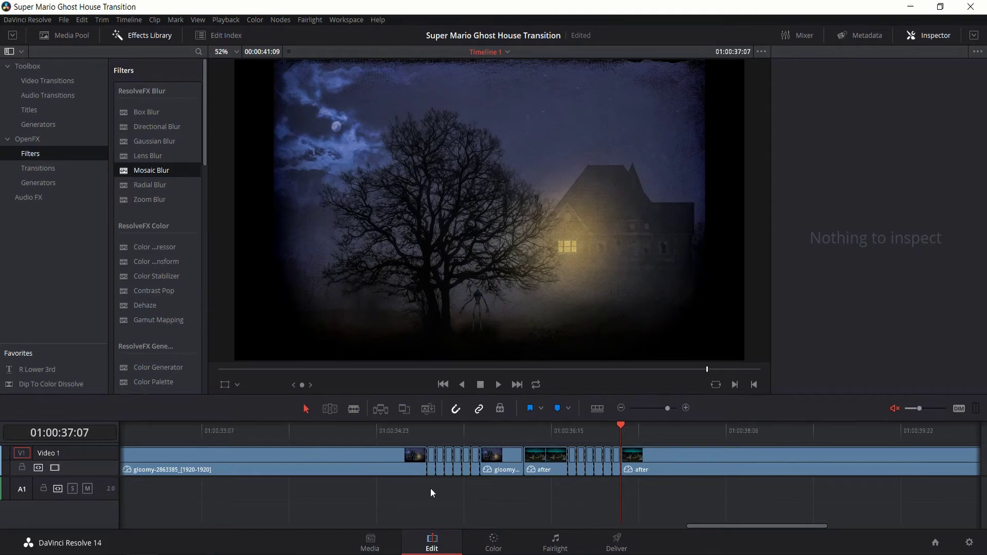
# Apply Mosaic Blur to all sliced clips and set the first thin slice's Pixel Frequency to 200
pyautogui.moveTo(431, 488); pyautogui.dragTo(615, 438)
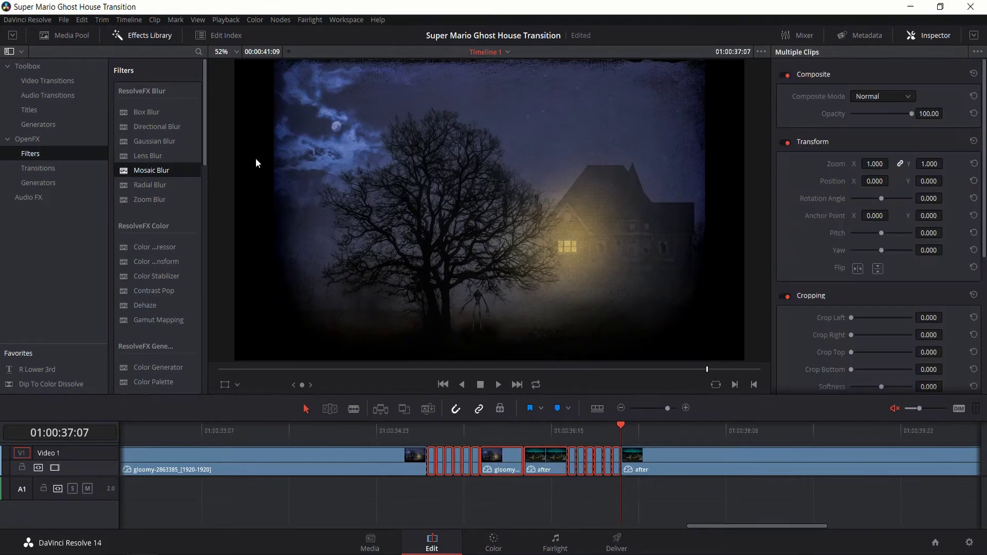
pyautogui.moveTo(192, 170); pyautogui.dragTo(512, 456)
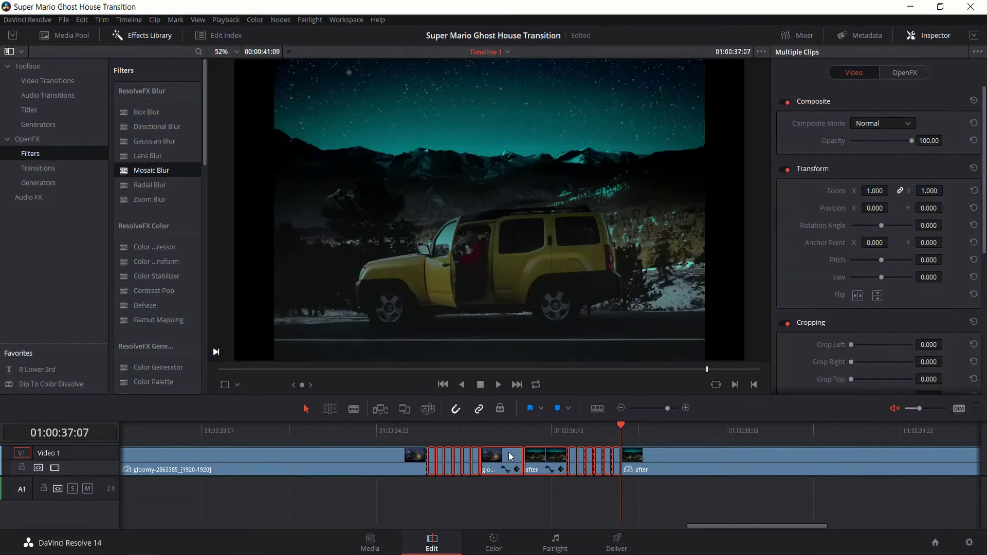
pyautogui.click(914, 73)
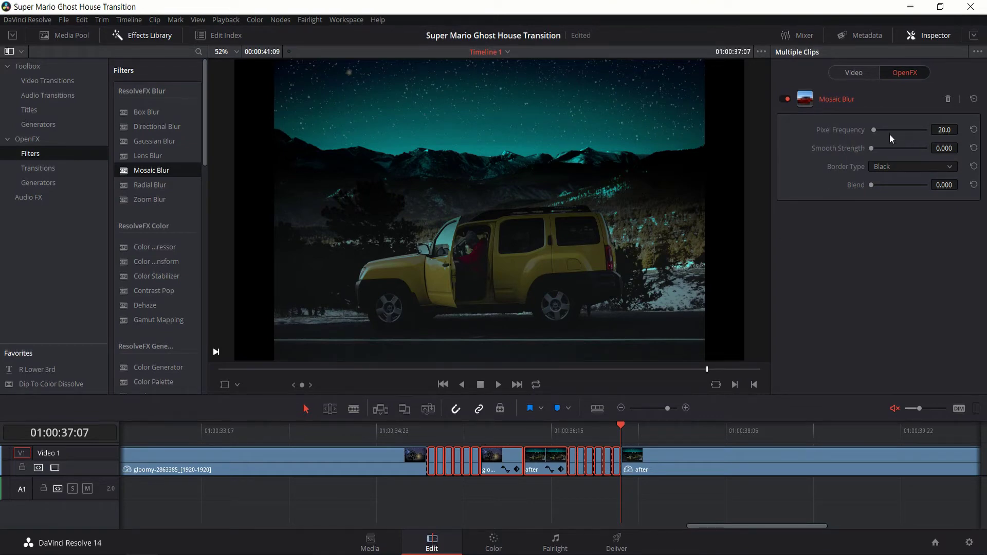
pyautogui.click(429, 430)
pyautogui.click(431, 465)
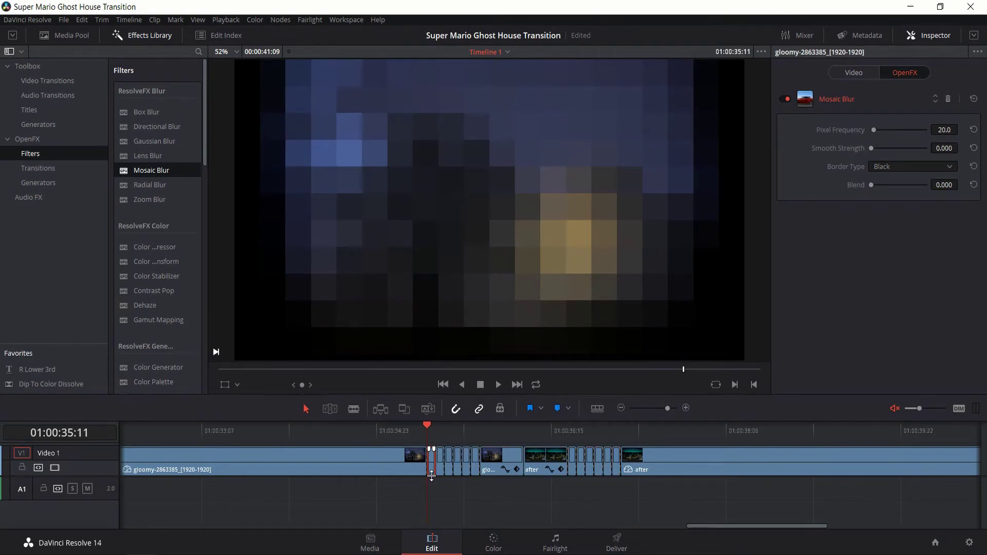
pyautogui.moveTo(431, 473); pyautogui.dragTo(436, 473)
pyautogui.moveTo(874, 130); pyautogui.dragTo(896, 128)
pyautogui.click(944, 130)
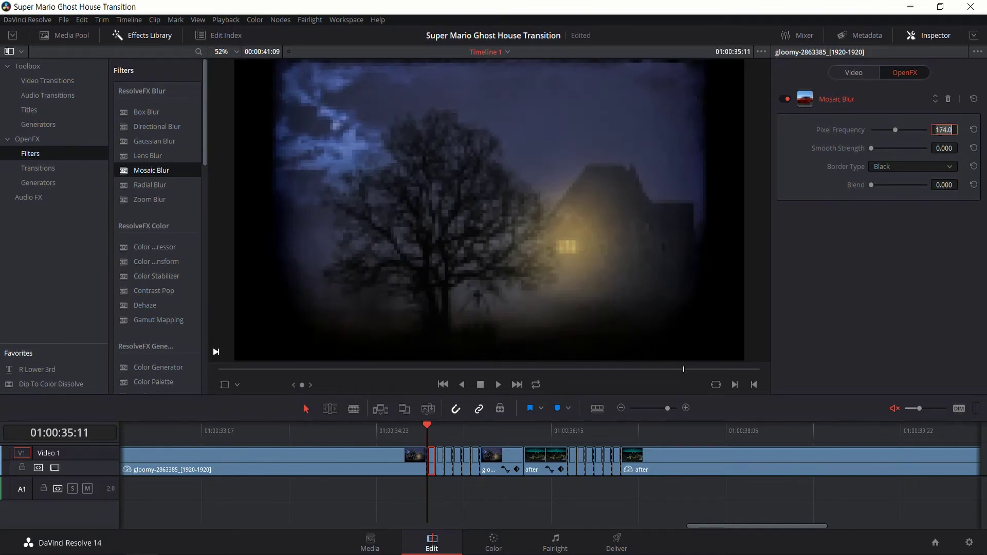
pyautogui.write('200')
pyautogui.press('Return')
# Check the pixelation across the transition and set the second slice's Pixel Frequency to 150
pyautogui.click(508, 455)
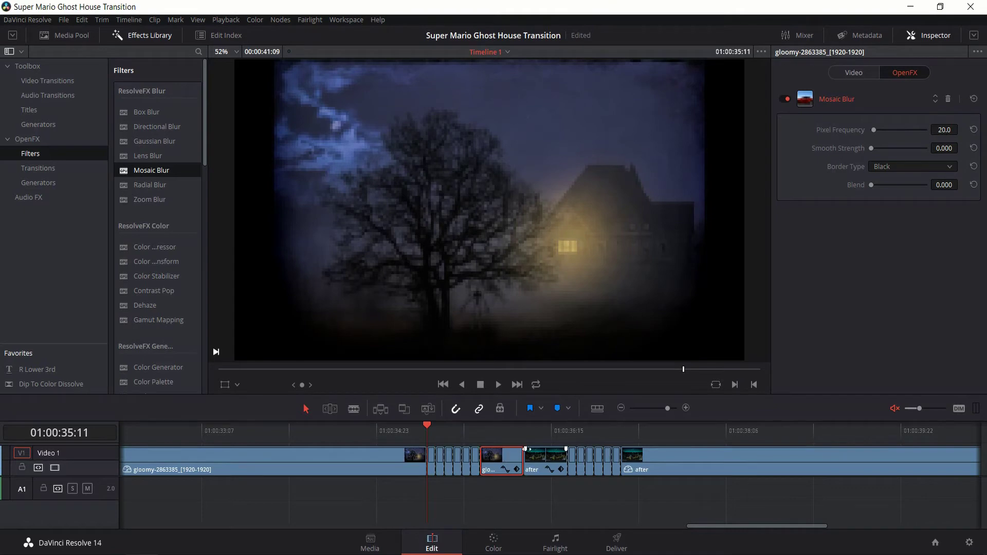
pyautogui.click(502, 430)
pyautogui.moveTo(501, 430); pyautogui.dragTo(437, 432)
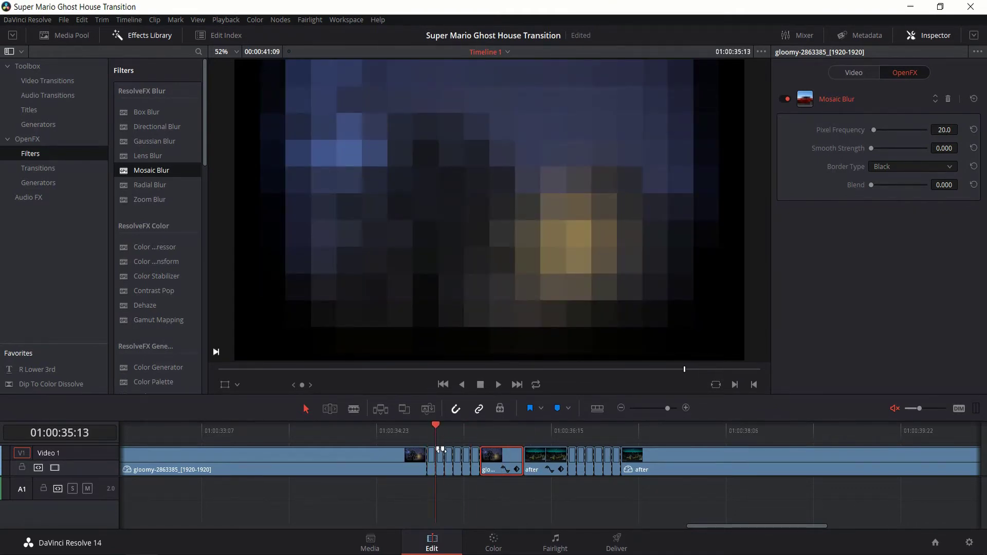
pyautogui.click(440, 456)
pyautogui.click(945, 130)
pyautogui.write('150')
pyautogui.press('Return')
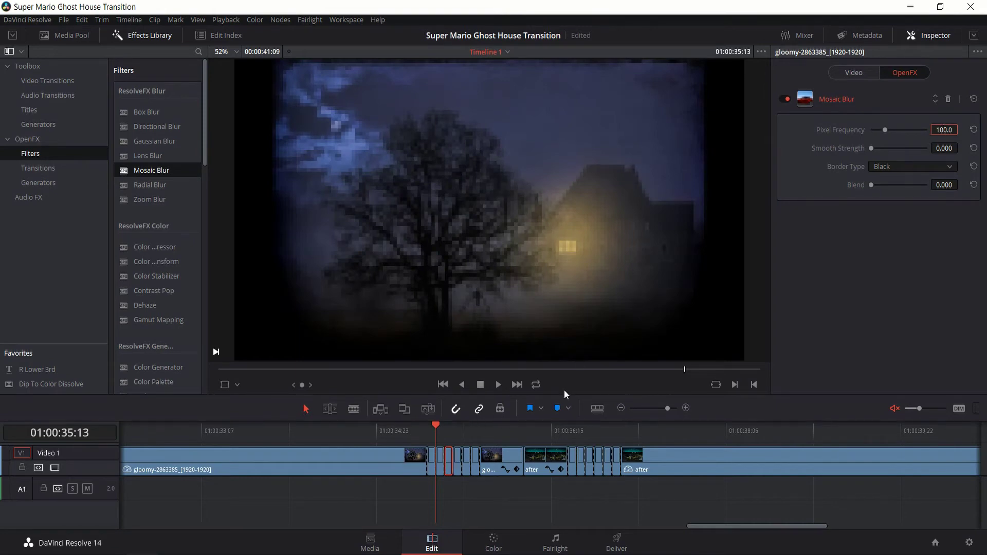
# Give the next two slices Pixel Frequency 150 and 40, then select the following pieces
pyautogui.click(457, 461)
pyautogui.write('150')
pyautogui.press('Return')
pyautogui.click(466, 460)
pyautogui.doubleClick(936, 128)
pyautogui.write('40')
pyautogui.press('Return')
pyautogui.click(475, 463)
pyautogui.click(508, 458)
# Play back and scrub the stepped pixelation, then bring up the Video Transitions list
pyautogui.moveTo(421, 429); pyautogui.dragTo(411, 425)
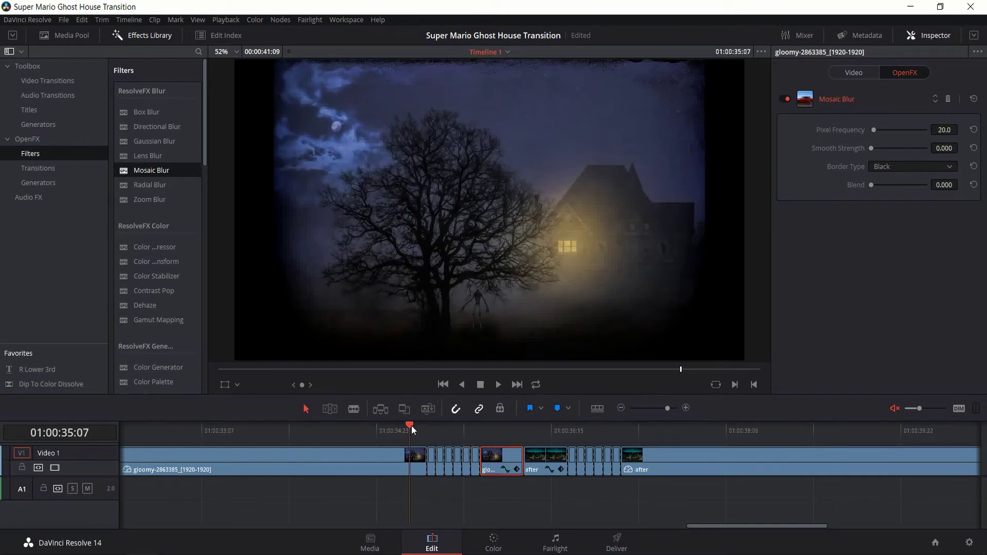
pyautogui.click(497, 384)
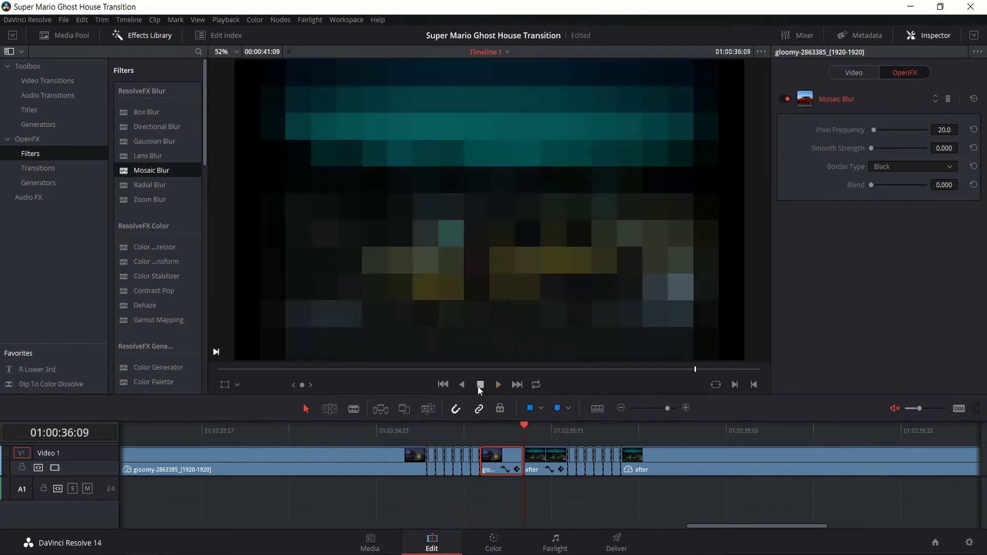
pyautogui.moveTo(461, 430); pyautogui.dragTo(489, 425)
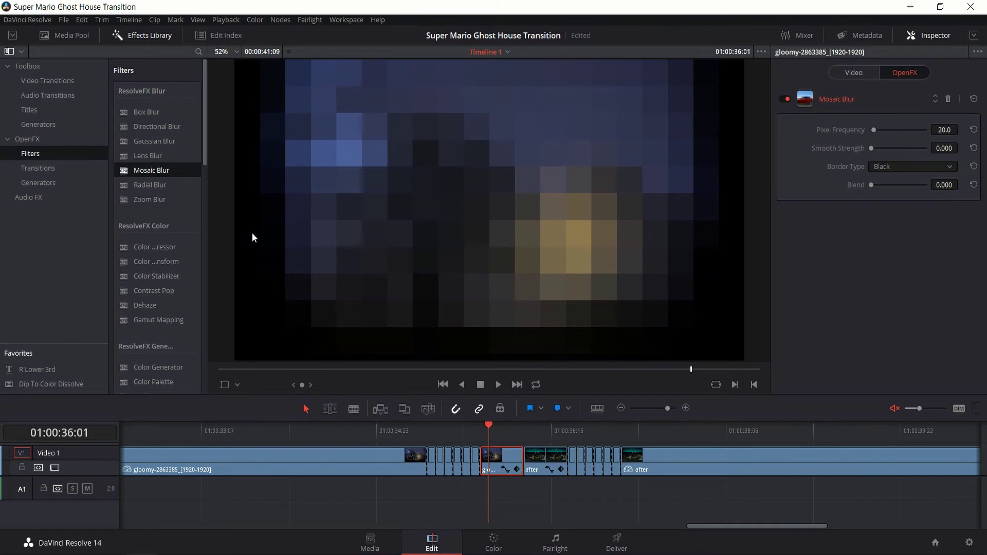
pyautogui.click(50, 81)
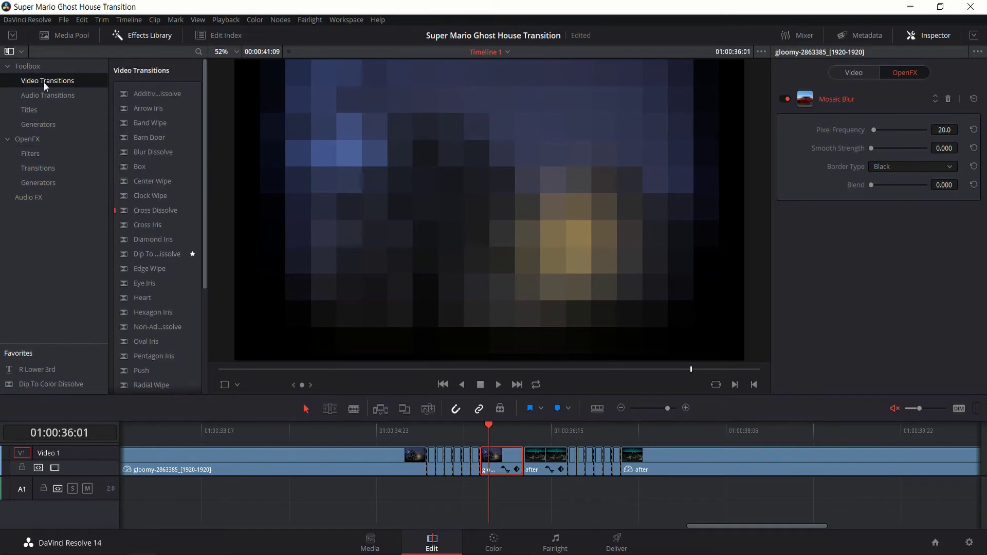
# Add a black Dip To Color Dissolve between the gloomy and after clips, set to 1 second
pyautogui.moveTo(153, 254); pyautogui.dragTo(525, 454)
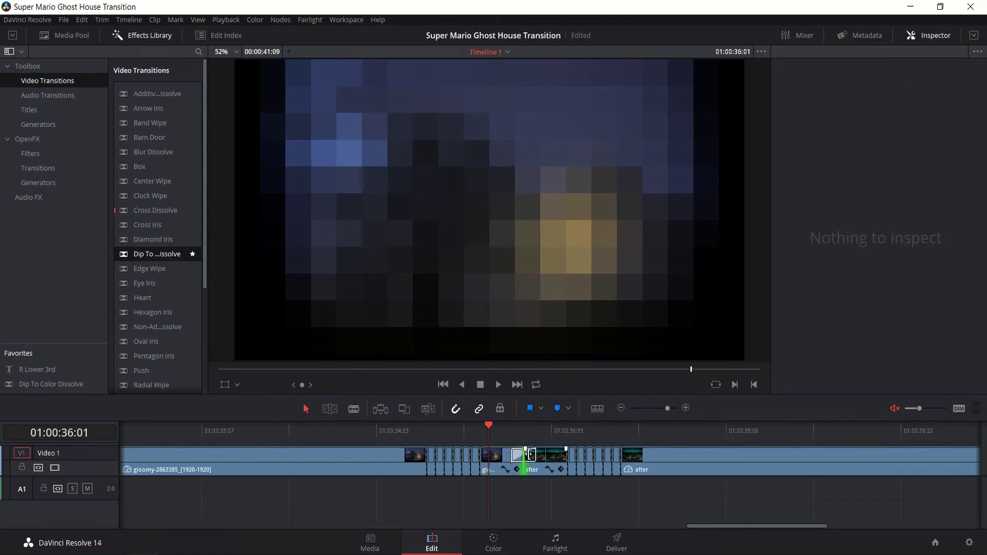
pyautogui.click(523, 454)
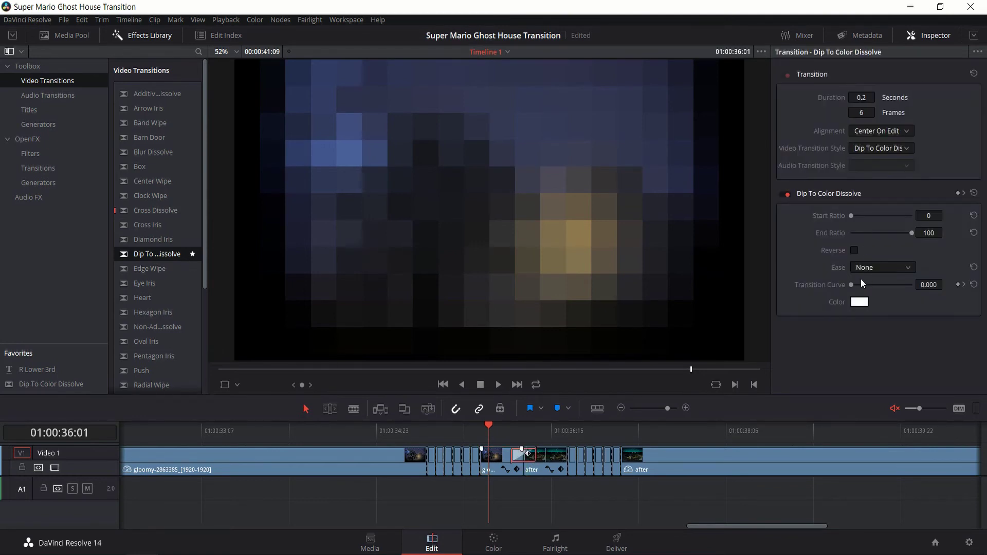
pyautogui.click(860, 303)
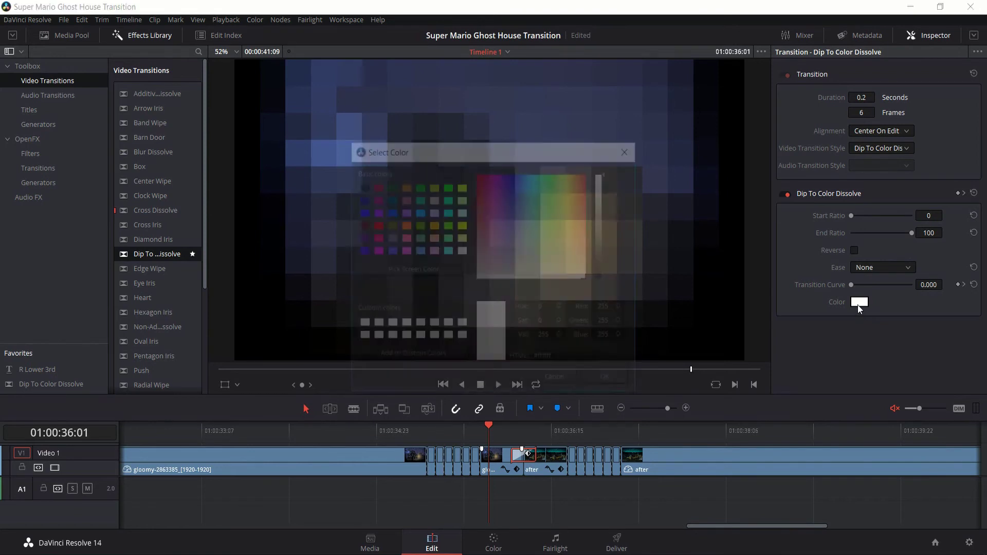
pyautogui.click(600, 273)
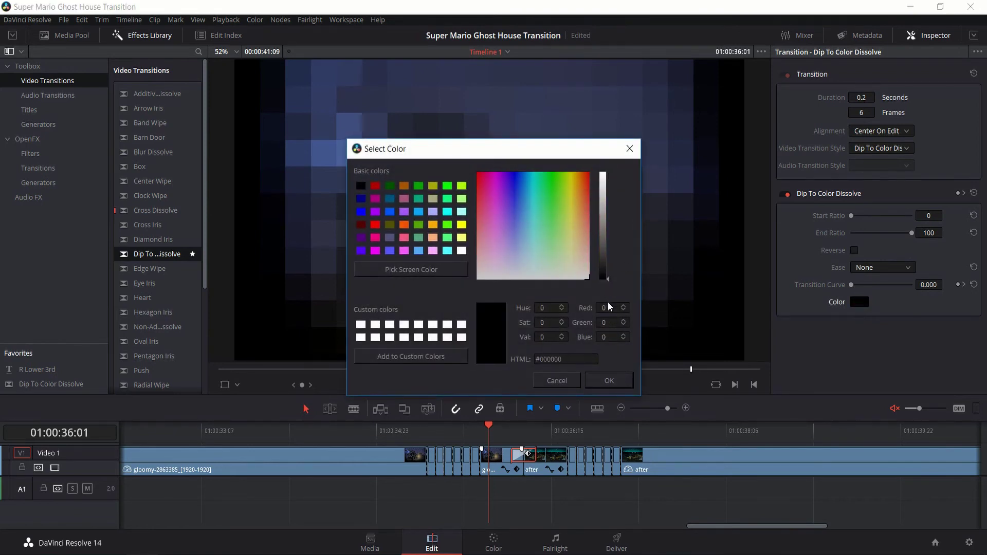
pyautogui.click(609, 381)
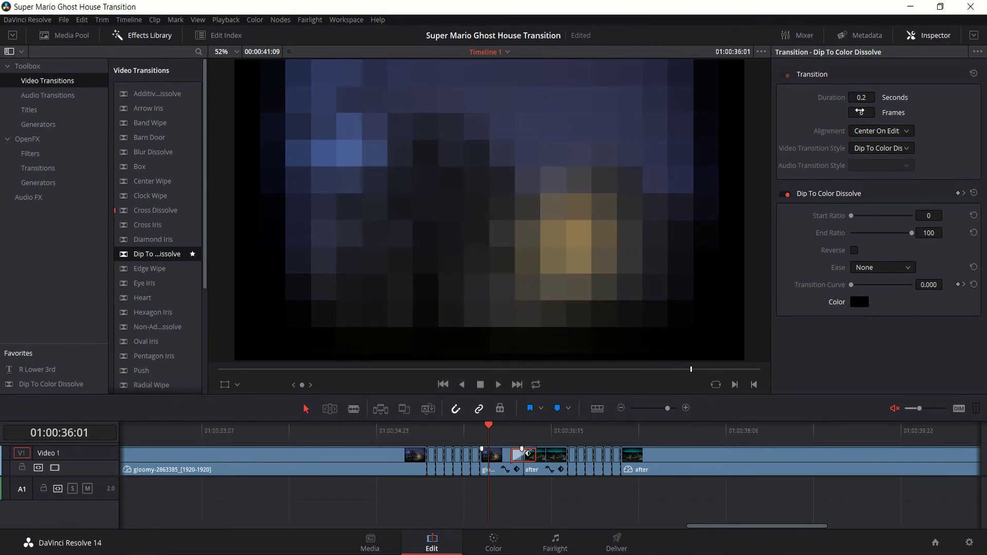
pyautogui.click(864, 101)
pyautogui.write('1')
pyautogui.press('Return')
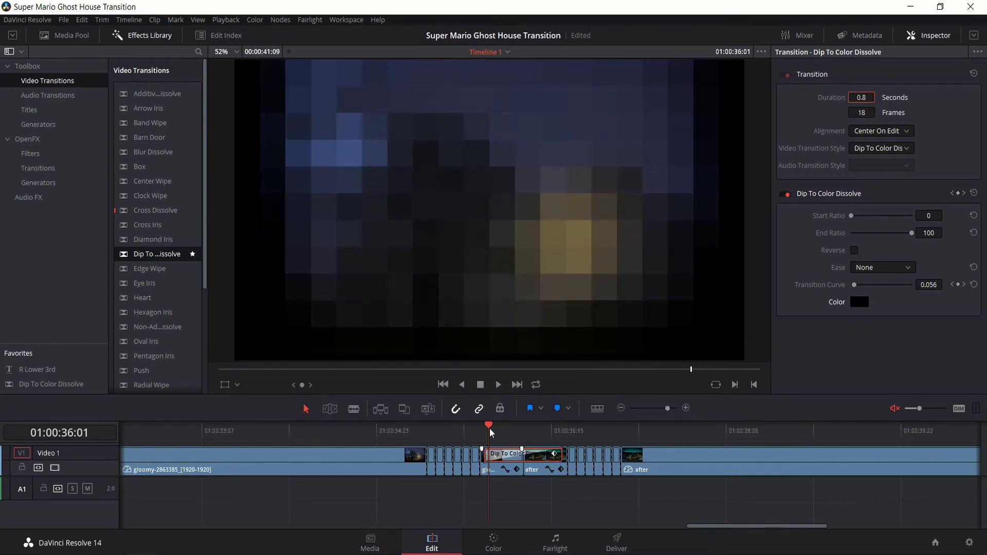
# Preview the dip, shorten it to 0.6 seconds, and zoom the timeline in around it
pyautogui.moveTo(490, 433); pyautogui.dragTo(426, 435)
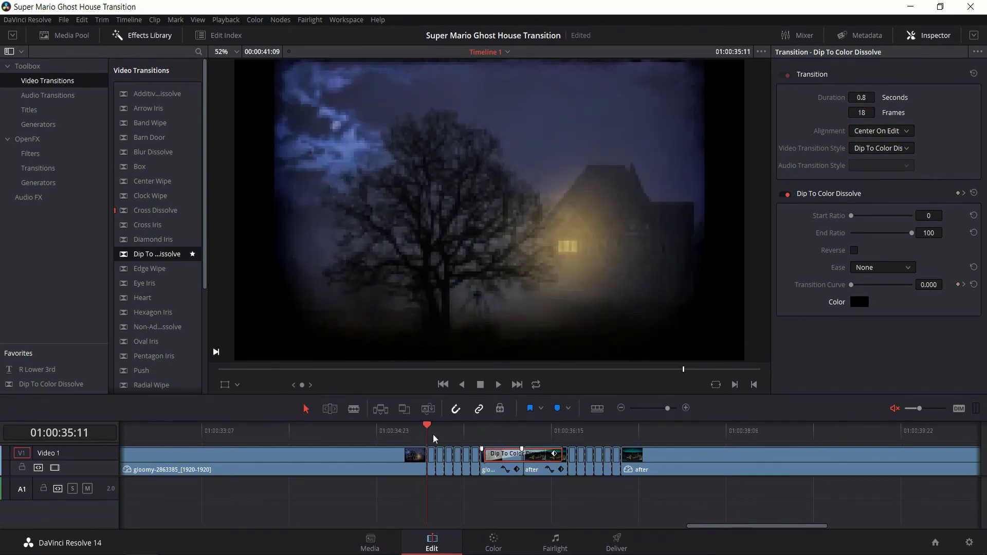
pyautogui.click(499, 386)
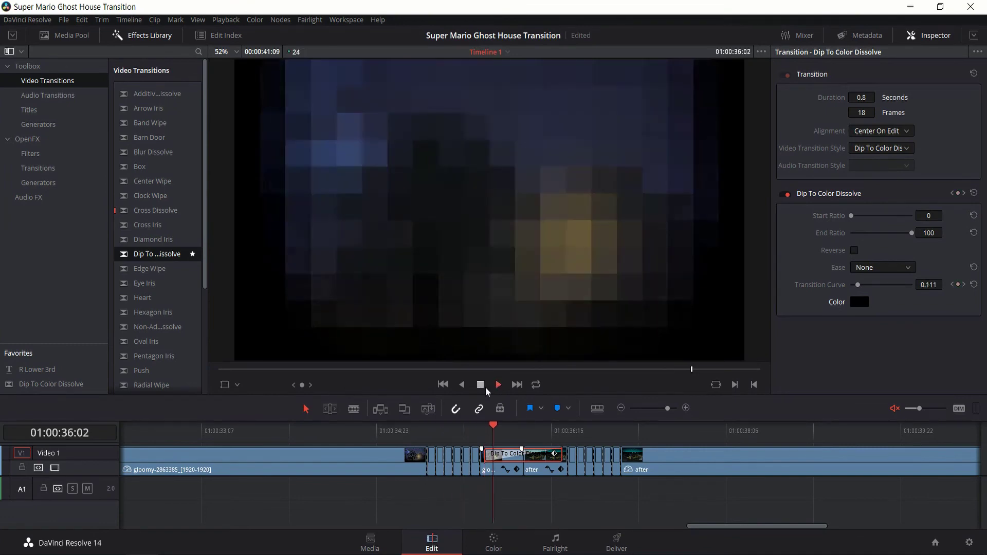
pyautogui.click(483, 387)
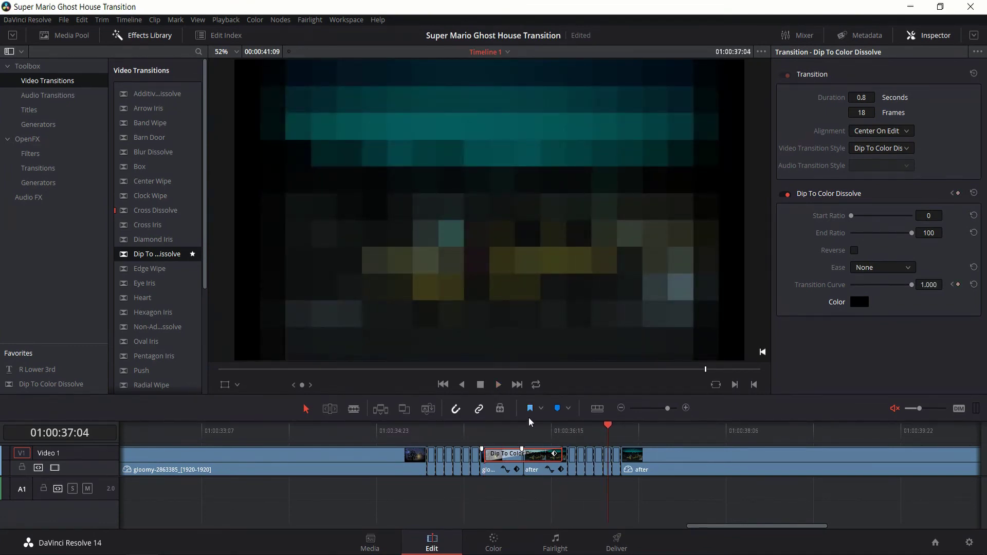
pyautogui.click(866, 97)
pyautogui.write('0.6')
pyautogui.press('Return')
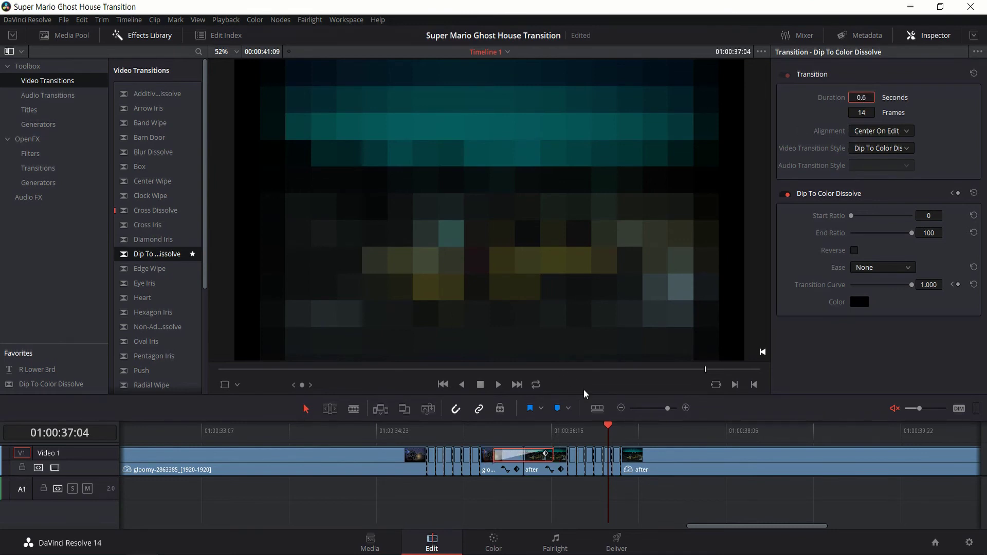
pyautogui.moveTo(665, 410)
pyautogui.mouseDown()
pyautogui.moveTo(681, 410)
pyautogui.moveTo(670, 409)
pyautogui.mouseUp()
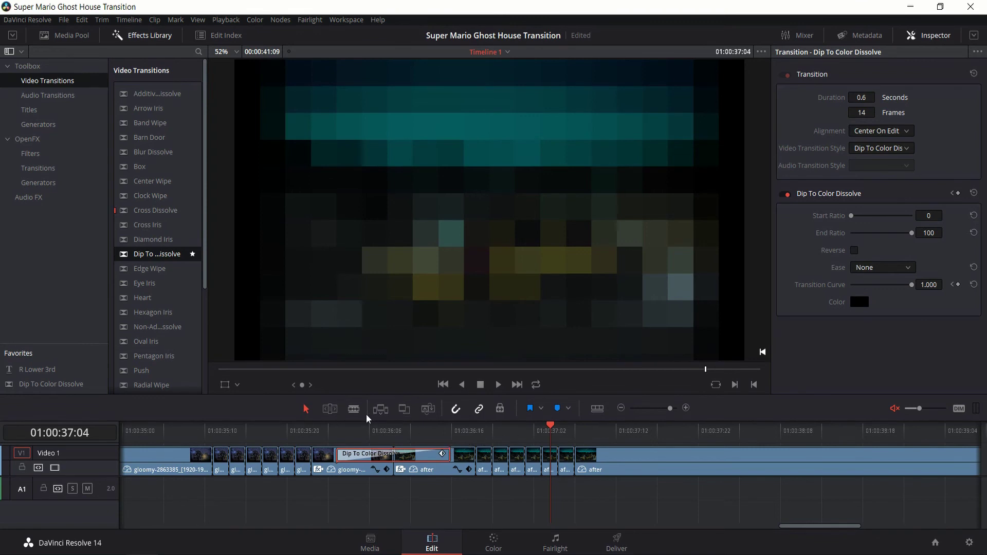
# Trim the cut point beside the transition and park the playhead just after the dip
pyautogui.press('t')
pyautogui.moveTo(332, 461); pyautogui.dragTo(331, 461)
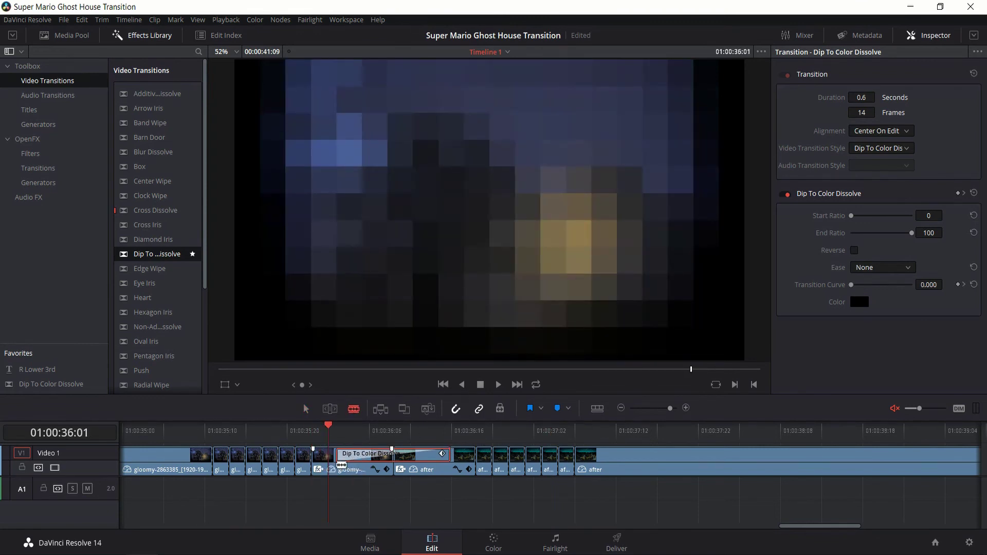
pyautogui.click(476, 433)
pyautogui.moveTo(476, 434); pyautogui.dragTo(460, 433)
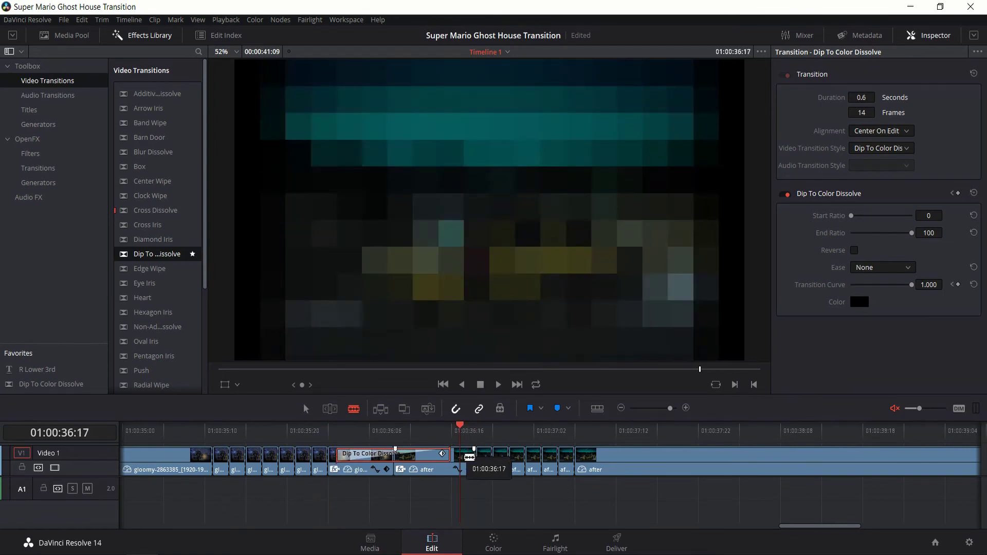
pyautogui.click(309, 413)
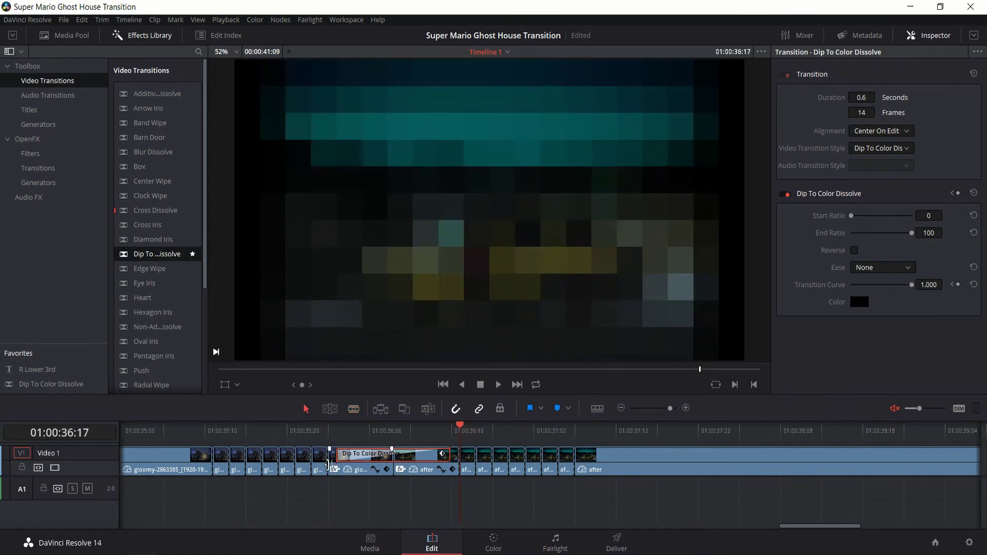
# Set Mosaic Blur Pixel Frequency to 10 on the gloomy piece before the dip and the after piece following it
pyautogui.click(361, 473)
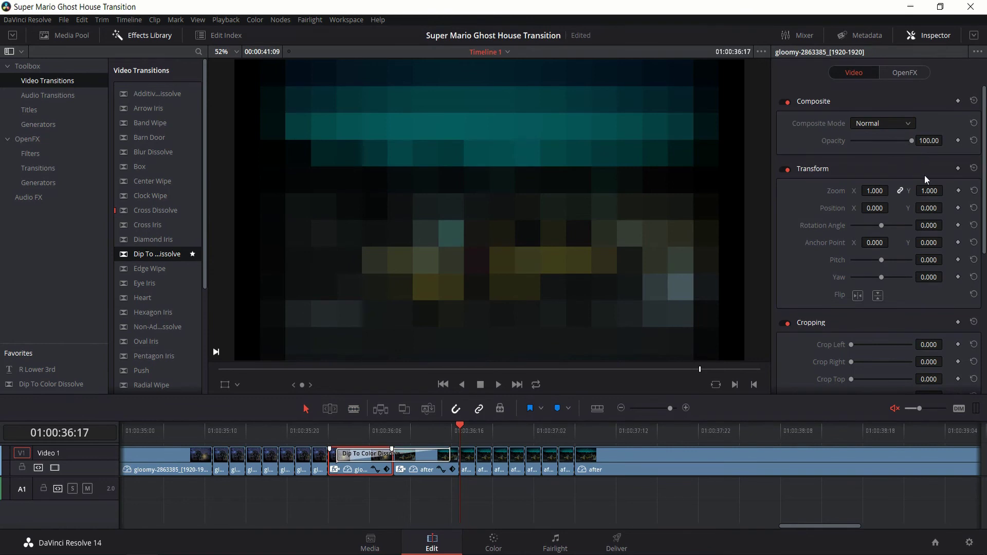
pyautogui.click(894, 72)
pyautogui.click(944, 129)
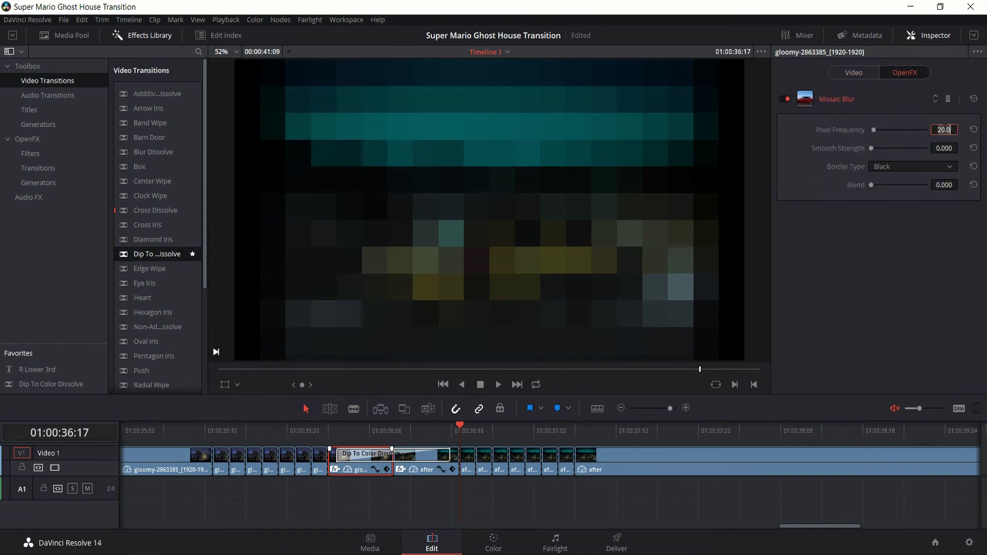
pyautogui.write('10')
pyautogui.press('Return')
pyautogui.click(435, 469)
pyautogui.click(948, 130)
pyautogui.write('10')
pyautogui.press('Return')
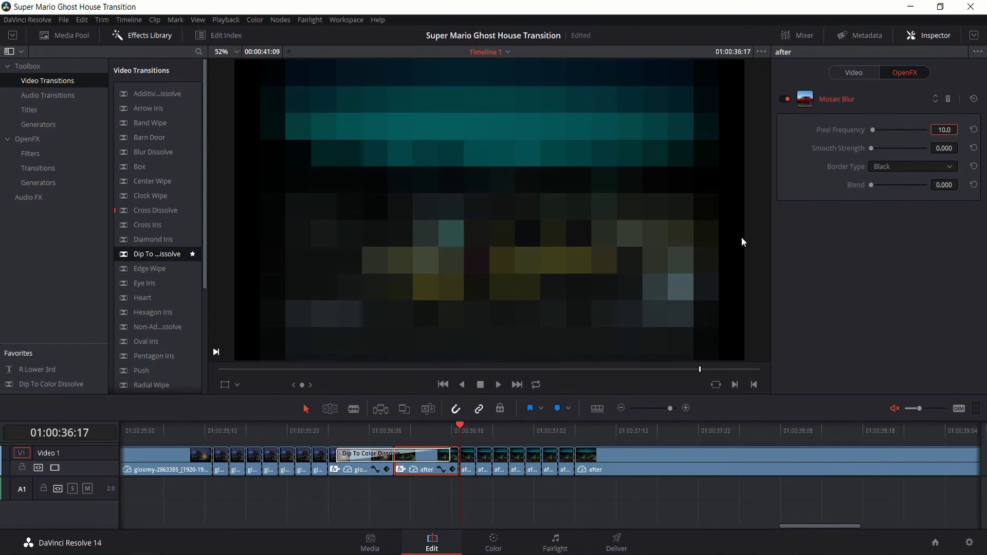
# Play the transition to check the pixelation and inspect the neighbouring pieces' blur settings
pyautogui.click(213, 431)
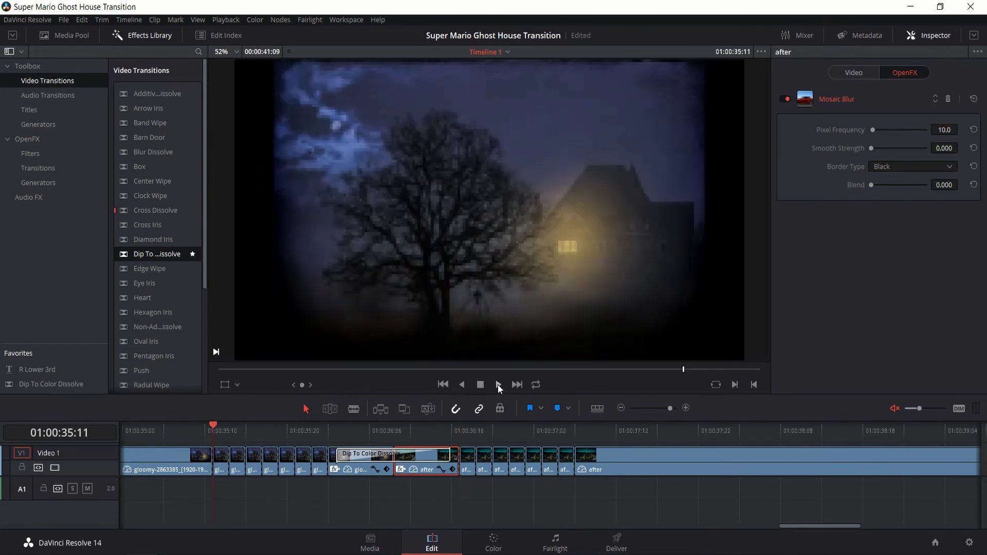
pyautogui.click(497, 386)
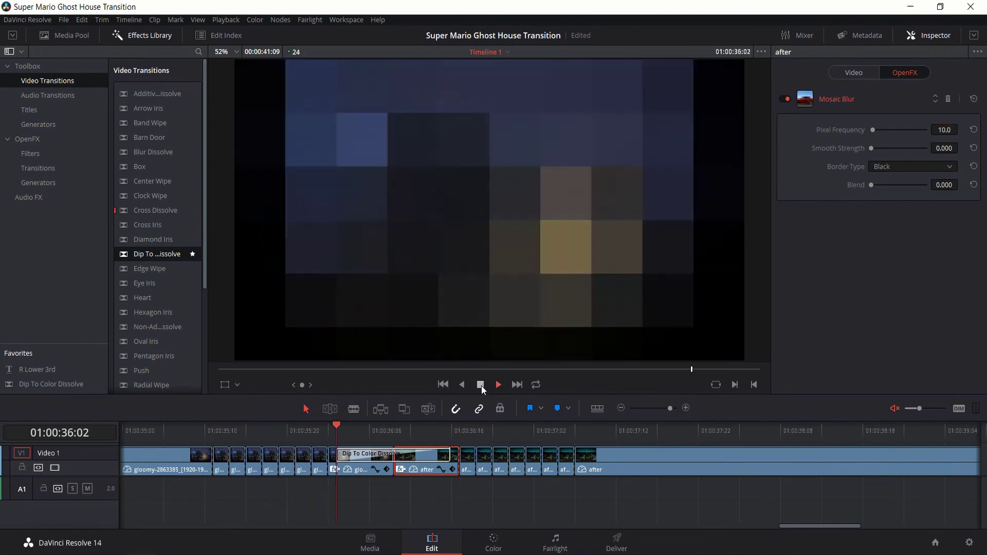
pyautogui.click(481, 386)
pyautogui.click(476, 431)
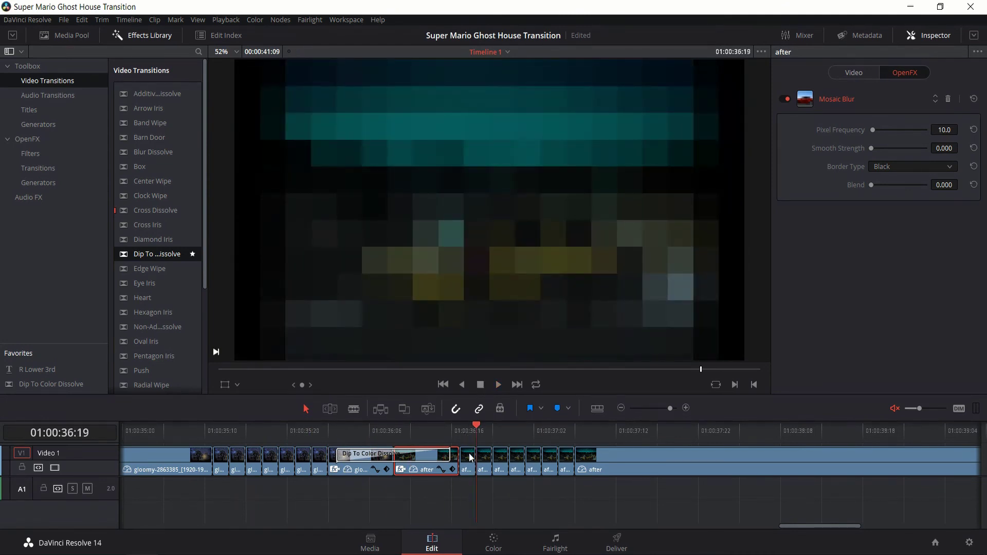
pyautogui.click(468, 463)
pyautogui.click(304, 468)
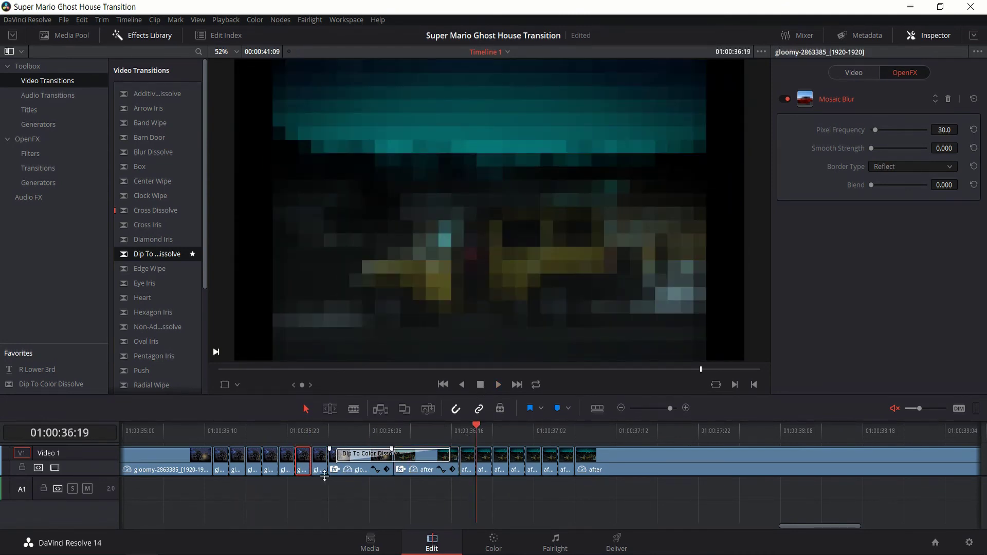
# Set Mosaic Blur Pixel Frequency to 100 on the next after-clip pieces following the dip
pyautogui.click(483, 469)
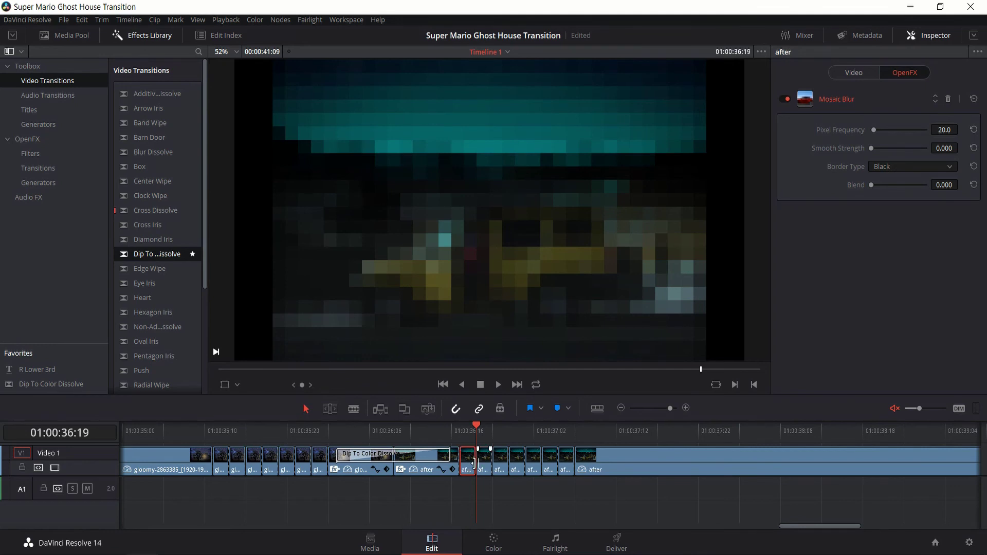
pyautogui.click(941, 128)
pyautogui.click(500, 455)
pyautogui.click(520, 456)
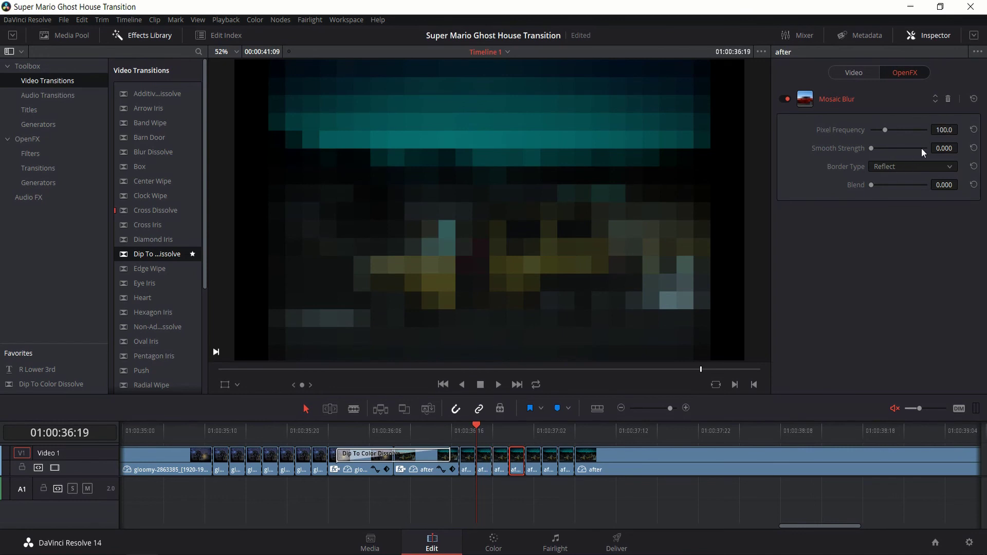
pyautogui.click(945, 130)
pyautogui.write('100')
pyautogui.press('Return')
pyautogui.click(535, 463)
pyautogui.click(944, 129)
pyautogui.write('100')
pyautogui.press('Return')
# Give the next piece Pixel Frequency 100 and the last piece 200, then replay the transition
pyautogui.click(551, 463)
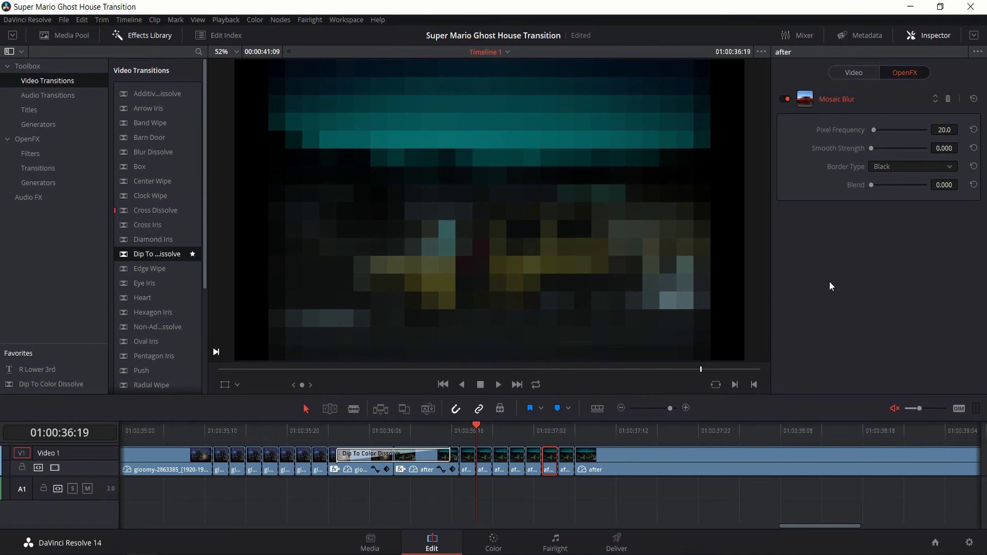
pyautogui.click(944, 129)
pyautogui.write('1:00')
pyautogui.press('Return')
pyautogui.click(568, 464)
pyautogui.click(944, 130)
pyautogui.write('200')
pyautogui.press('Return')
pyautogui.click(180, 425)
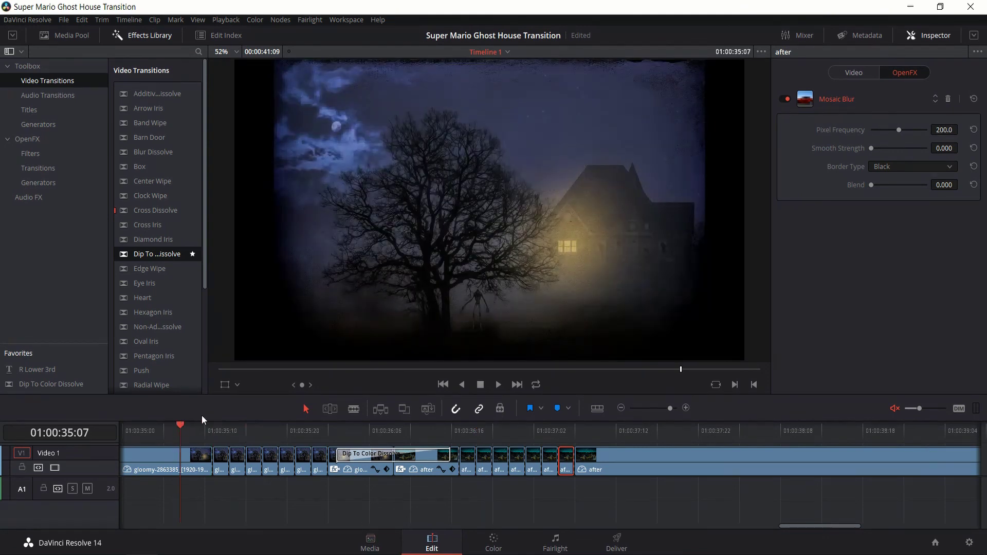
pyautogui.click(497, 383)
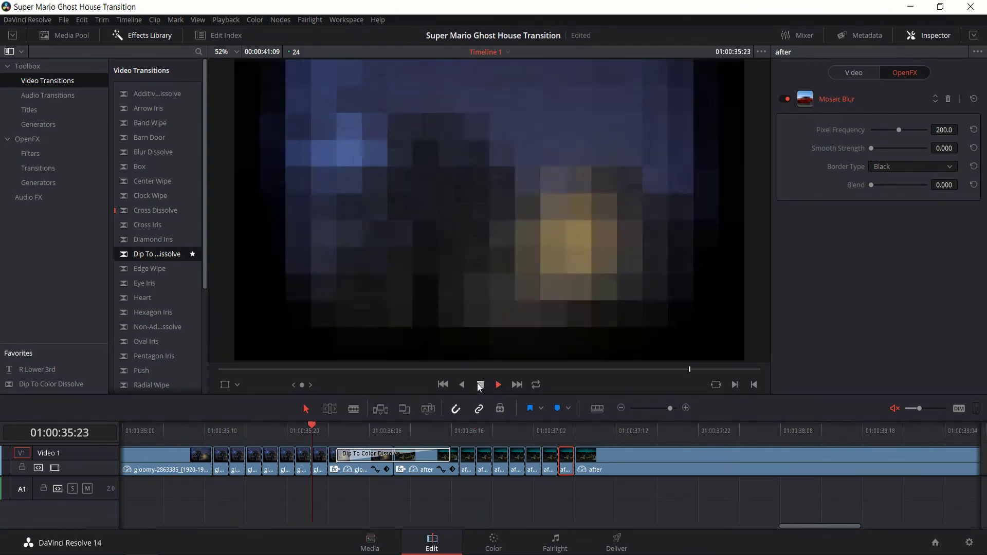
pyautogui.click(479, 385)
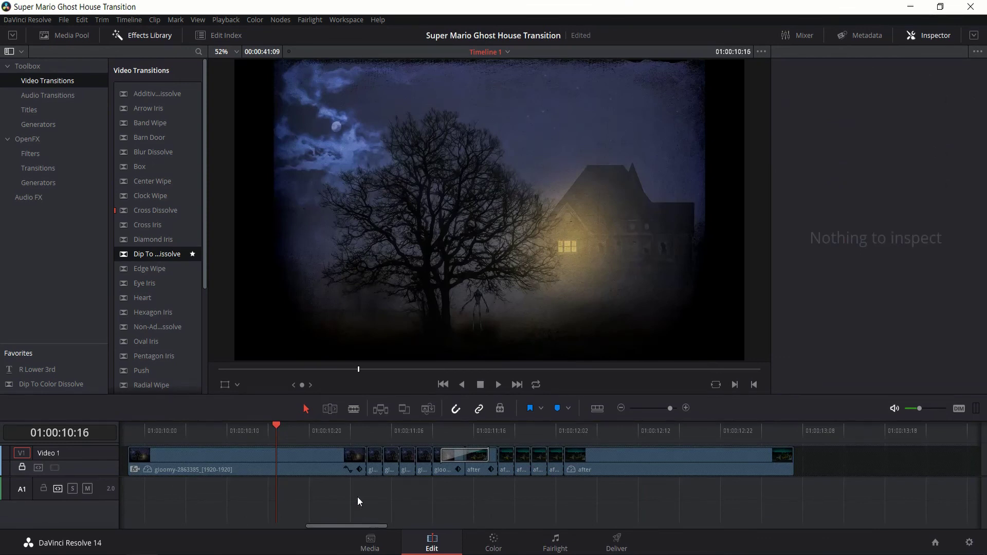
pyautogui.press('space')
pyautogui.press('space')
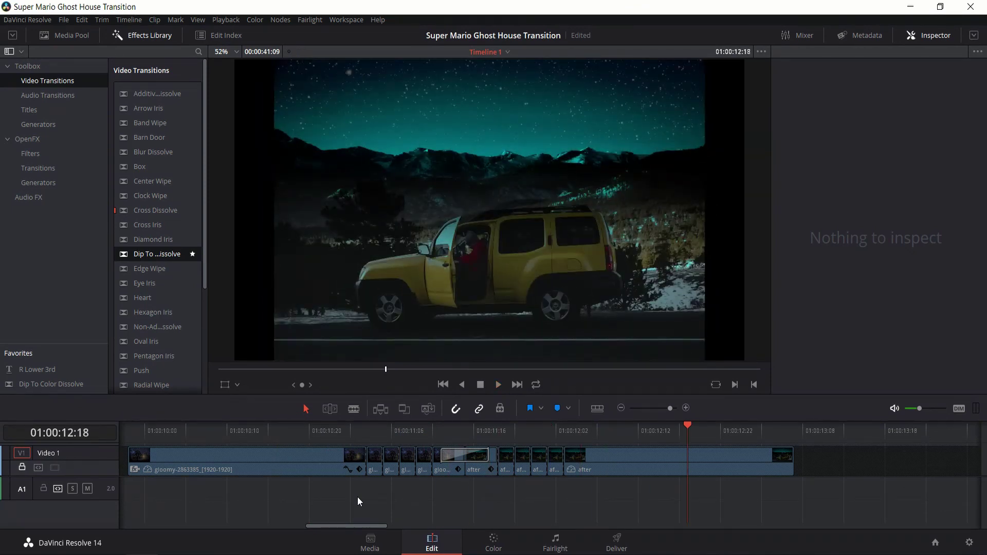